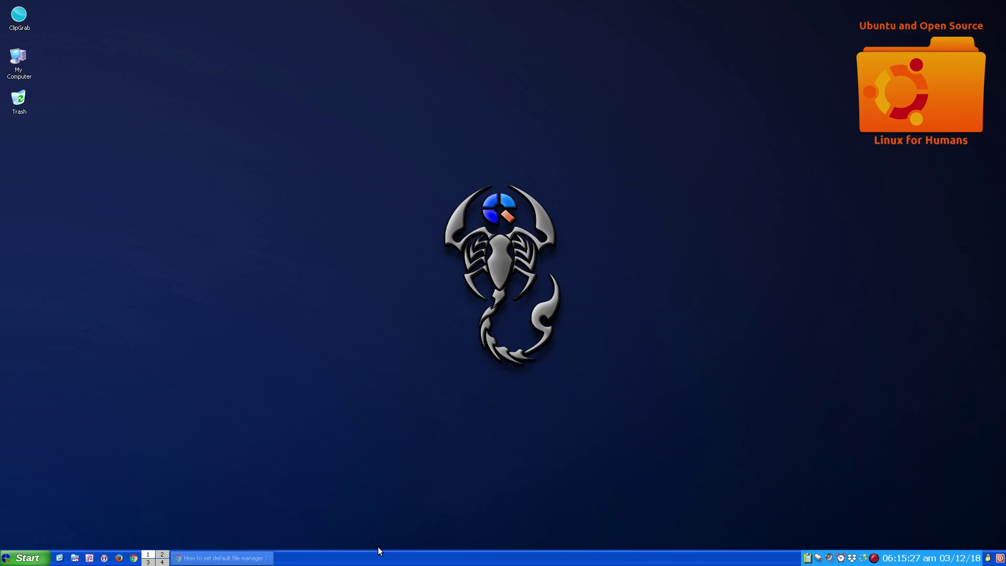
- Read through the forum thread about default file managers, then minimize it
{"action": "left_click", "coordinate": [222, 558]}
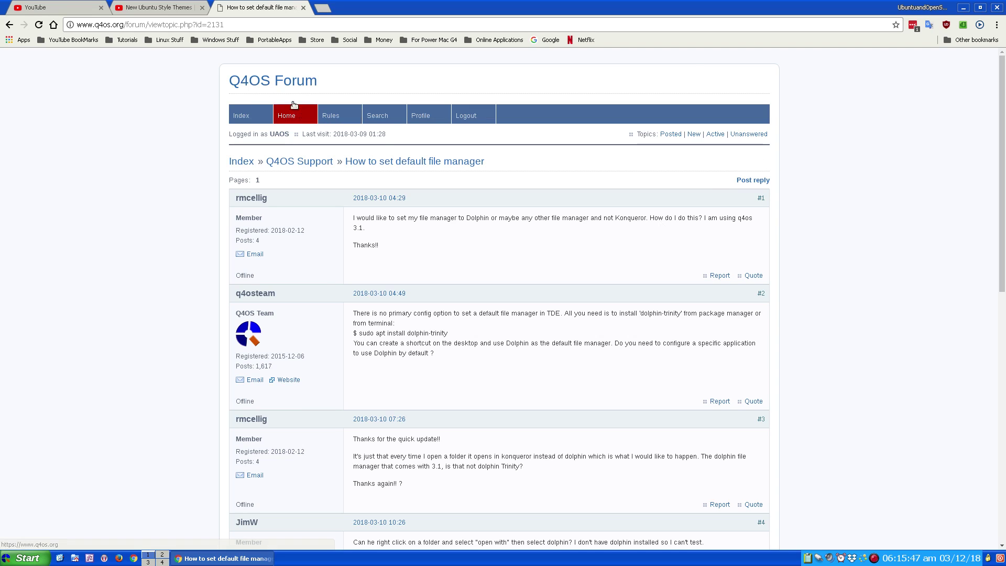
{"action": "left_click", "coordinate": [963, 8]}
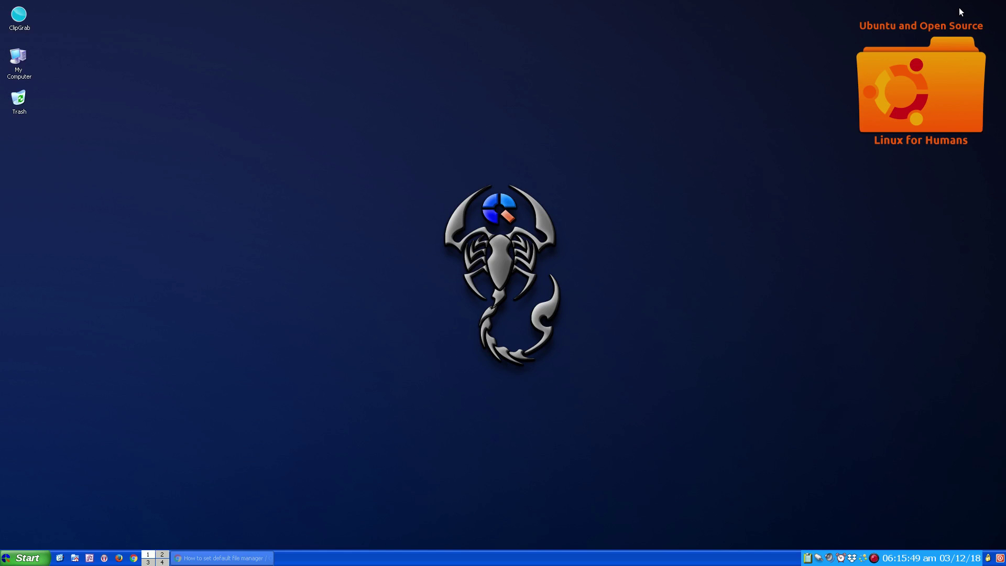
{"action": "left_click", "coordinate": [232, 559]}
{"action": "scroll", "coordinate": [530, 357], "scroll_direction": "down", "scroll_amount": 2}
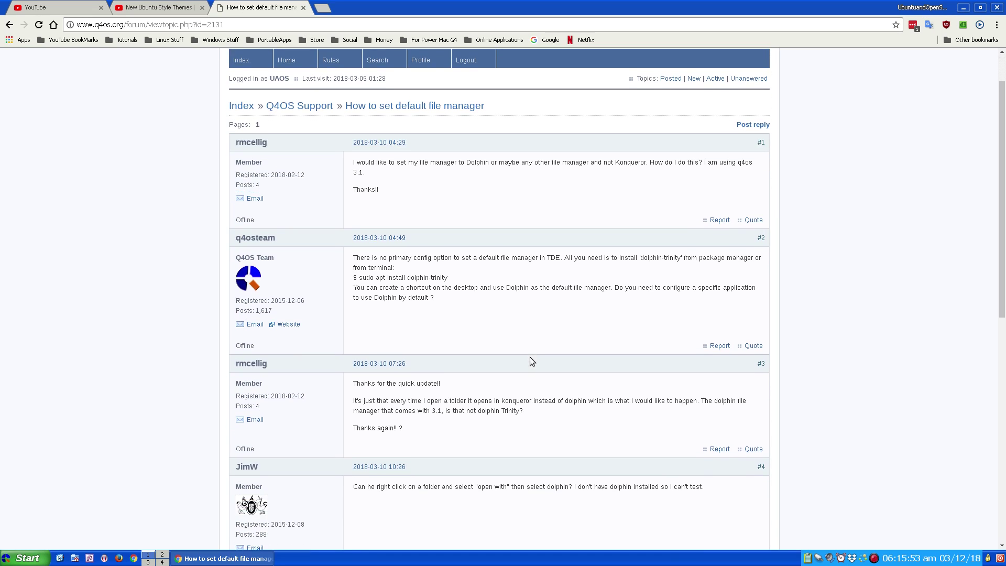
{"action": "scroll", "coordinate": [530, 357], "scroll_direction": "down", "scroll_amount": 1}
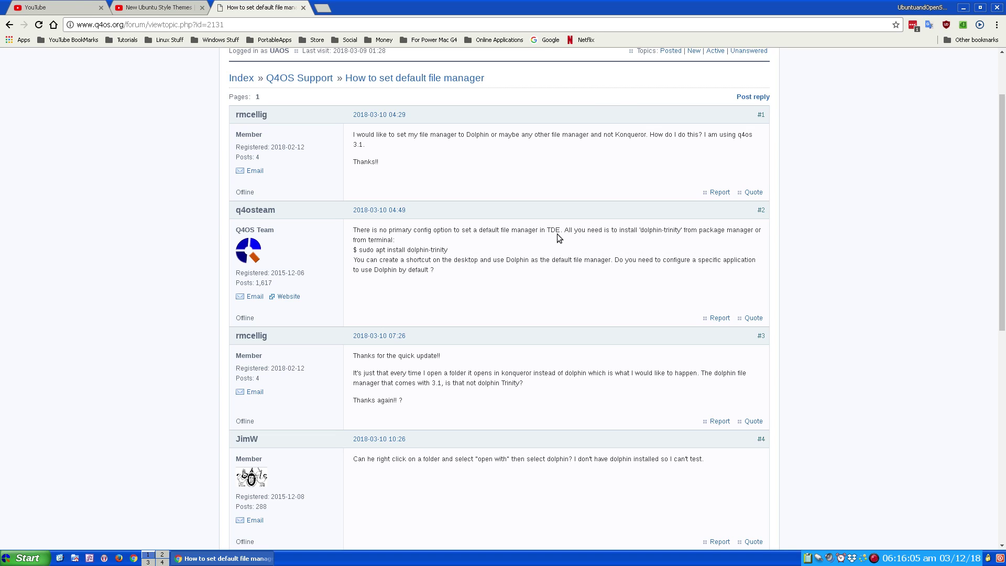
{"action": "left_click", "coordinate": [963, 8]}
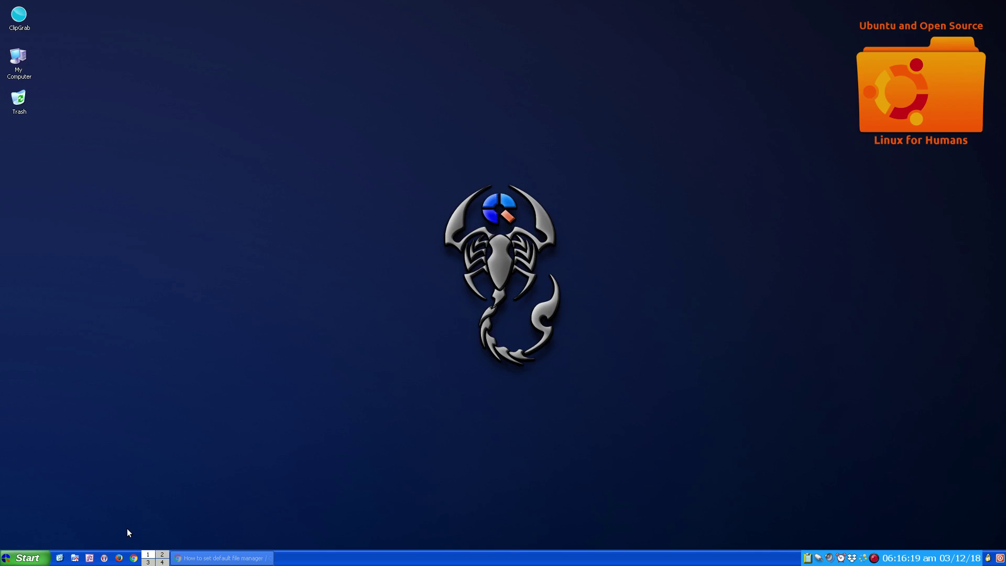
- Launch Dolphin at Home, centre its window, and close it
{"action": "left_click", "coordinate": [76, 559]}
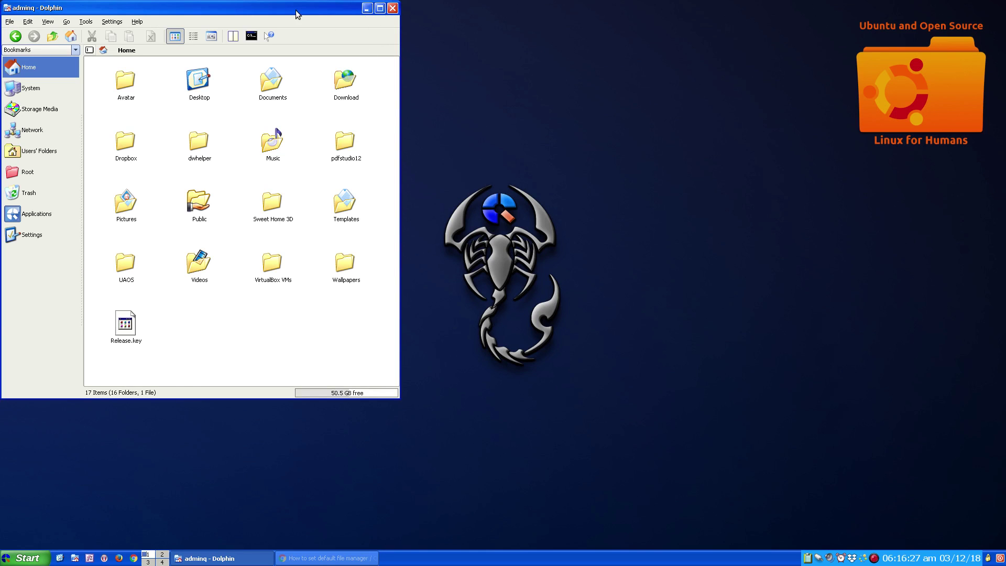
{"action": "left_click_drag", "start_coordinate": [296, 11], "coordinate": [471, 75]}
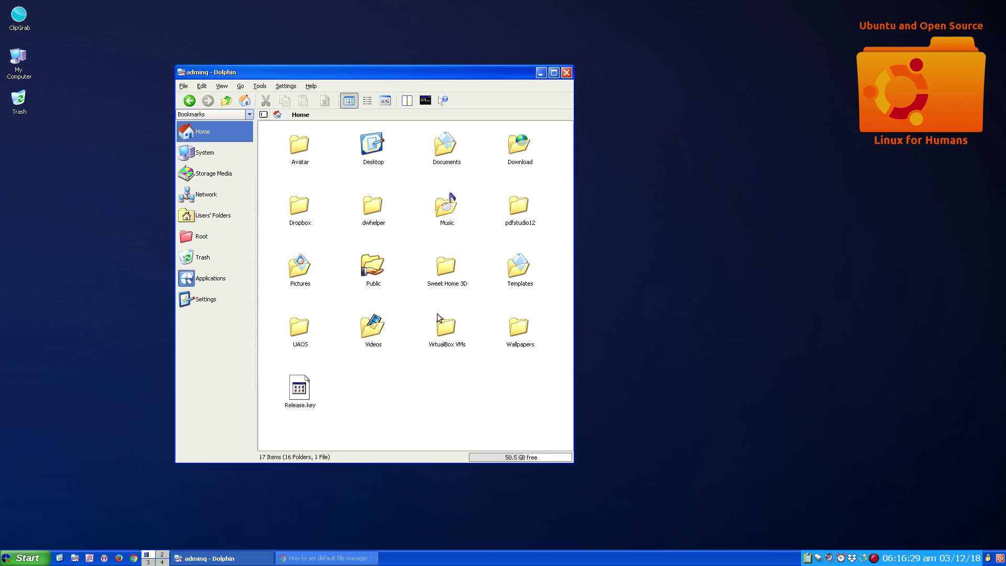
{"action": "left_click", "coordinate": [567, 73]}
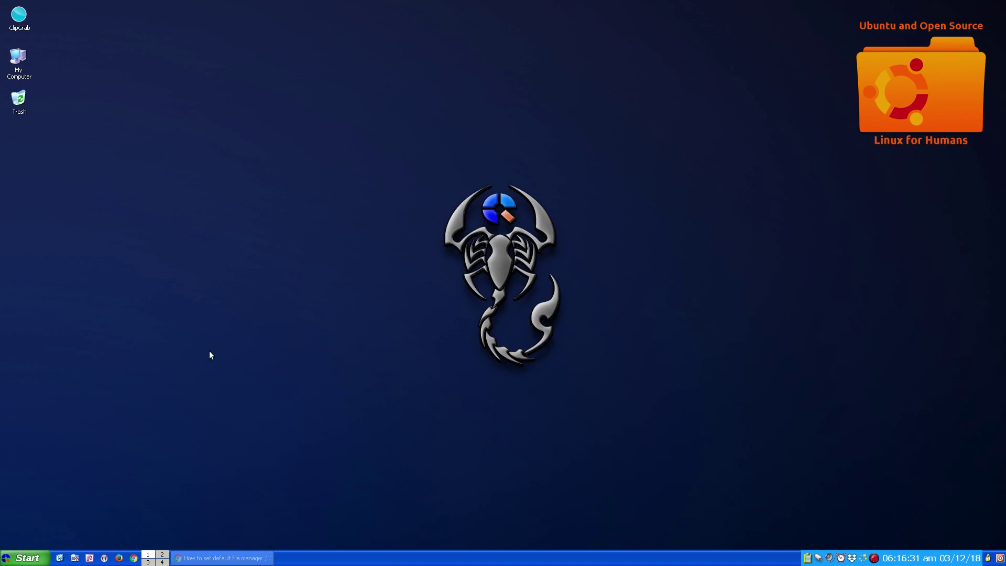
- Open My Documents, My Computer and Network Folders from the Start menu, closing each window
{"action": "left_click", "coordinate": [9, 562]}
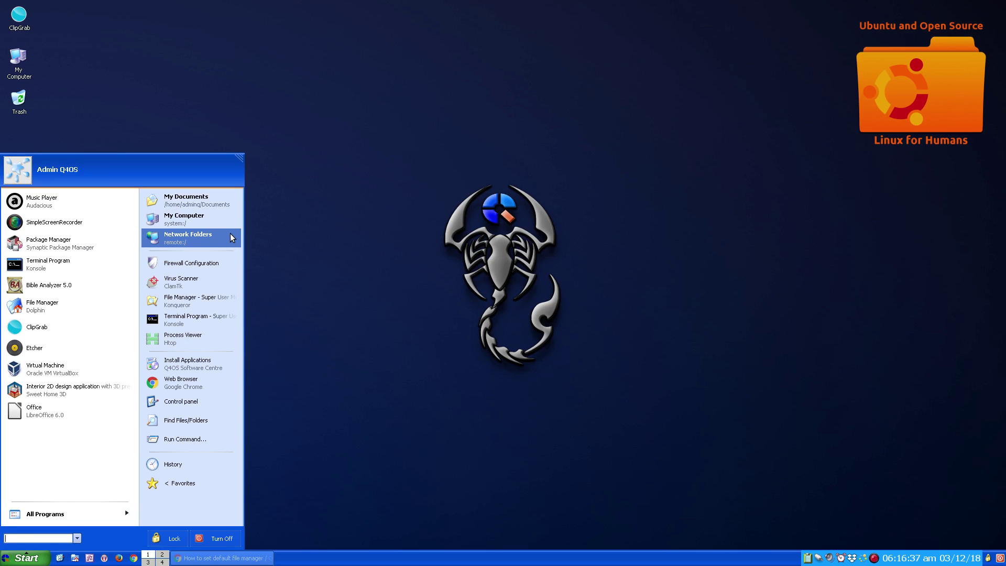
{"action": "left_click", "coordinate": [201, 206]}
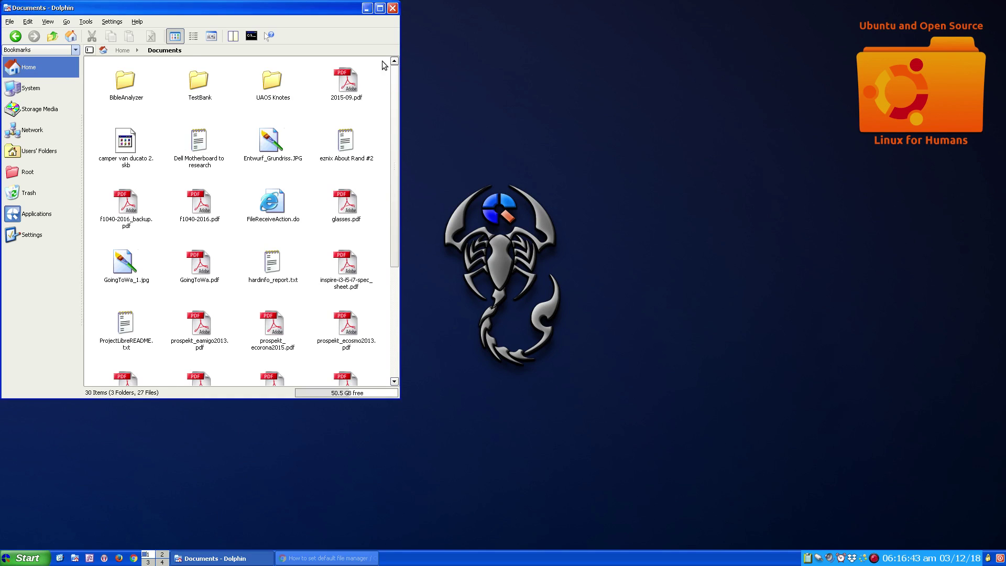
{"action": "left_click", "coordinate": [393, 8]}
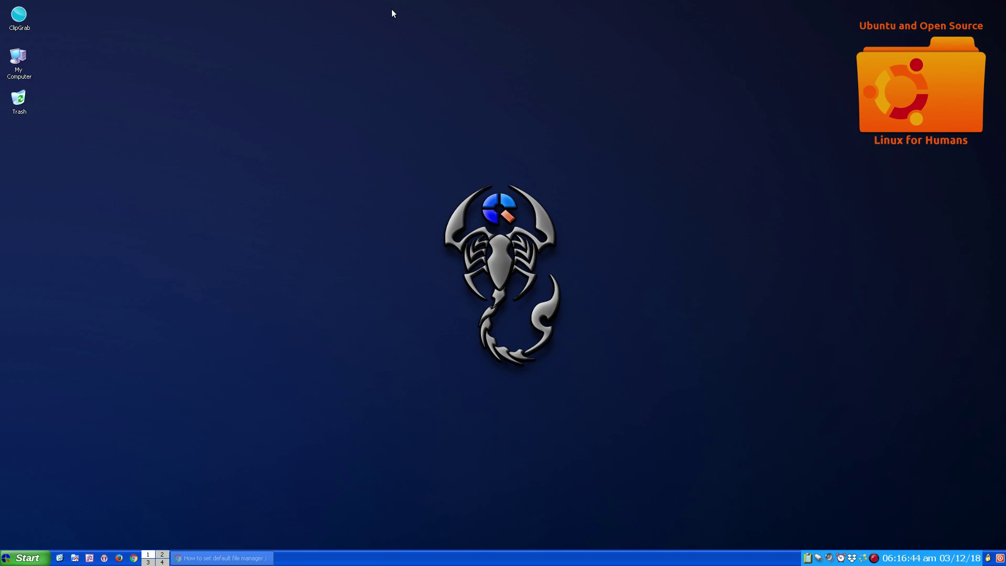
{"action": "left_click", "coordinate": [10, 560]}
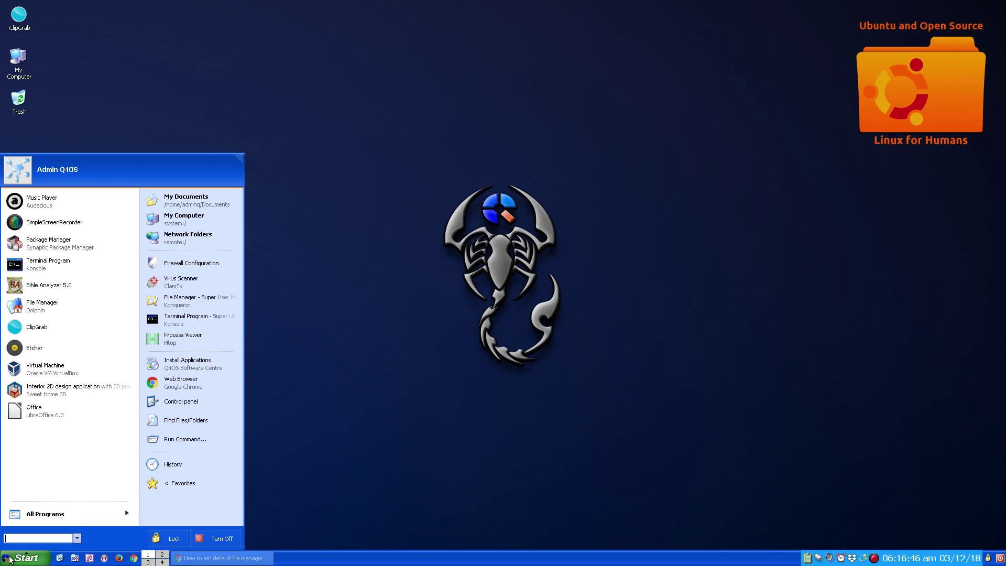
{"action": "left_click", "coordinate": [231, 221]}
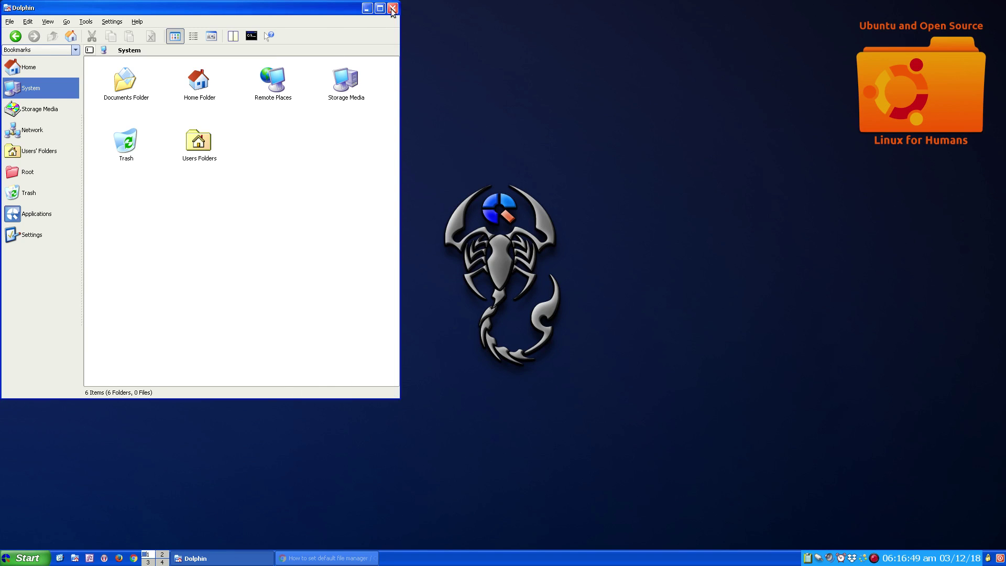
{"action": "left_click", "coordinate": [393, 8]}
{"action": "left_click", "coordinate": [26, 558]}
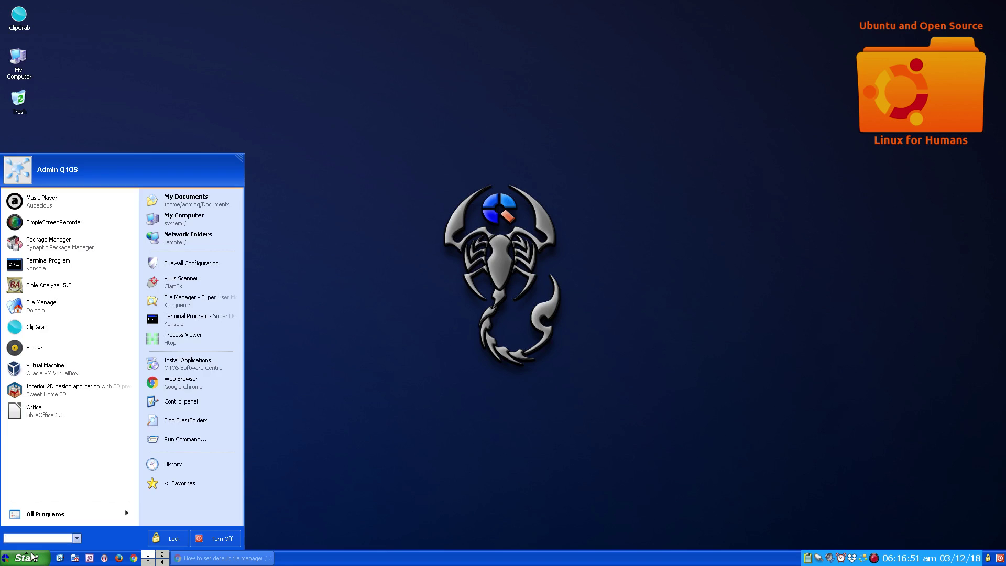
{"action": "left_click", "coordinate": [222, 241]}
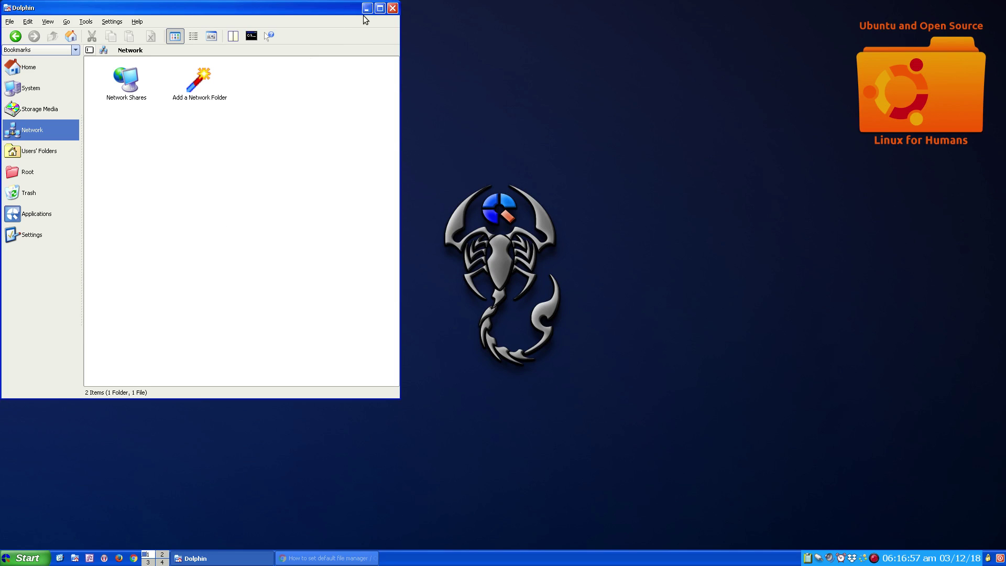
{"action": "left_click", "coordinate": [392, 8]}
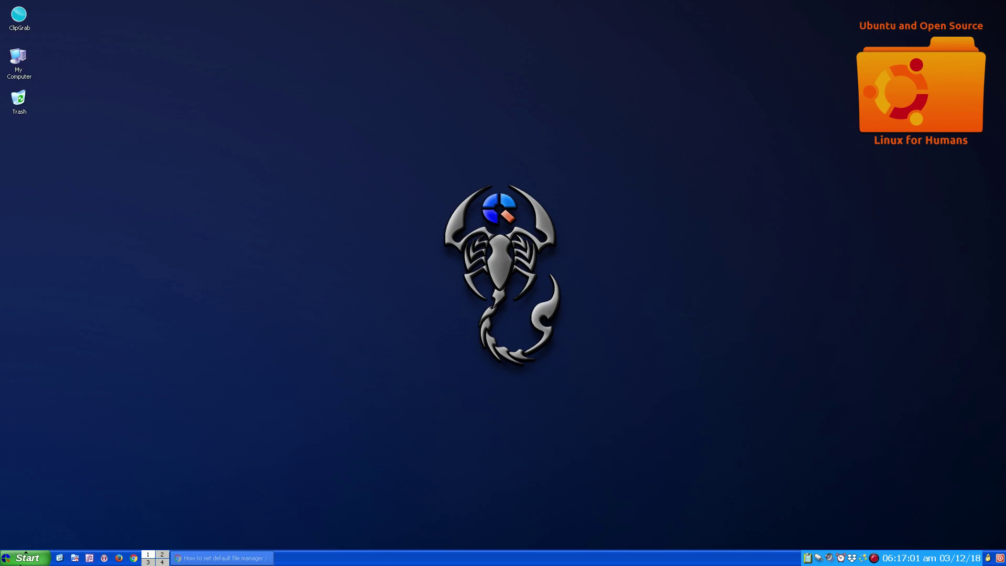
- Launch Control panel from All Programs > Programs > Accessories > System
{"action": "left_click", "coordinate": [19, 564]}
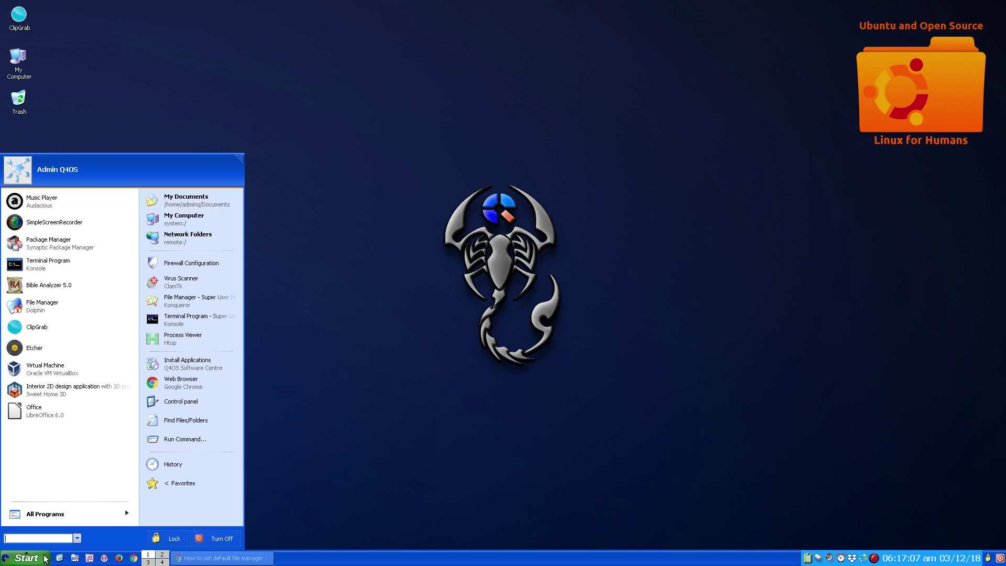
{"action": "left_click", "coordinate": [55, 512]}
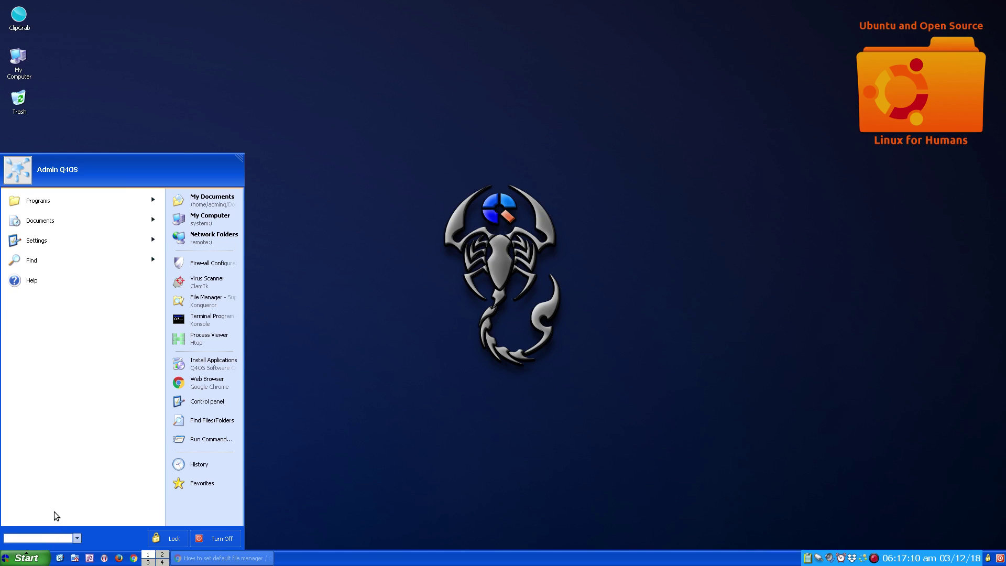
{"action": "left_click", "coordinate": [117, 194]}
{"action": "left_click", "coordinate": [111, 218]}
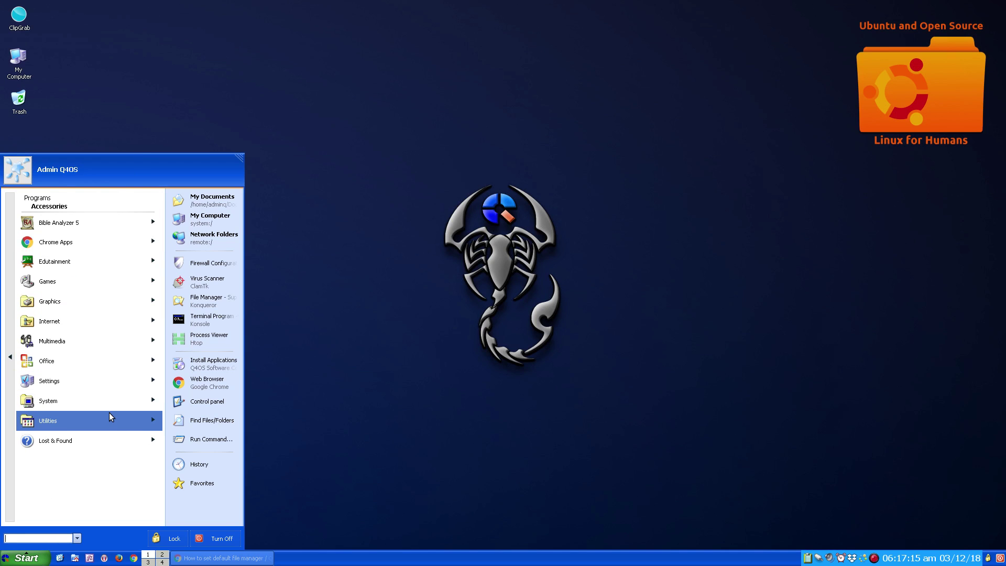
{"action": "left_click", "coordinate": [105, 400]}
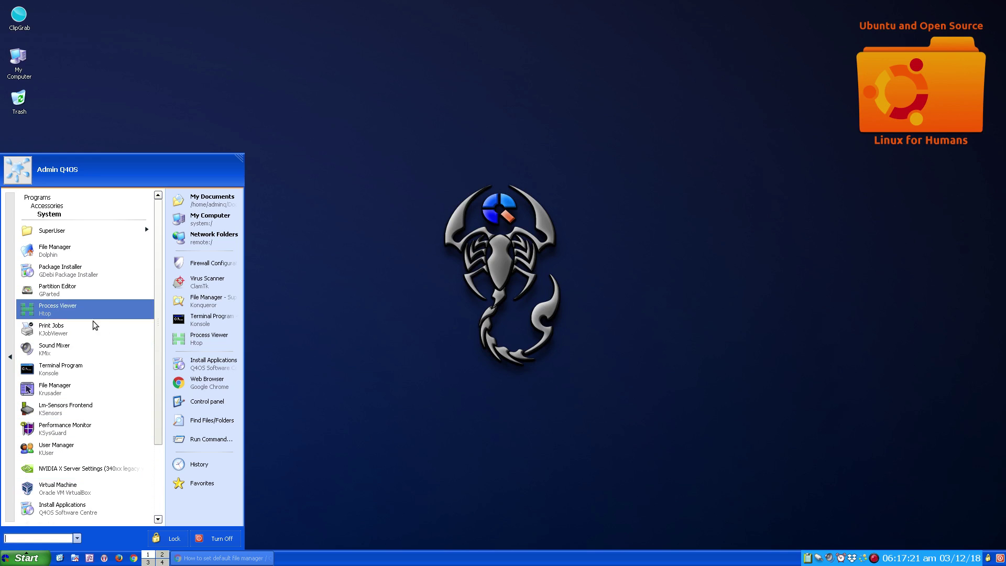
{"action": "scroll", "coordinate": [93, 322], "scroll_direction": "down", "scroll_amount": 3}
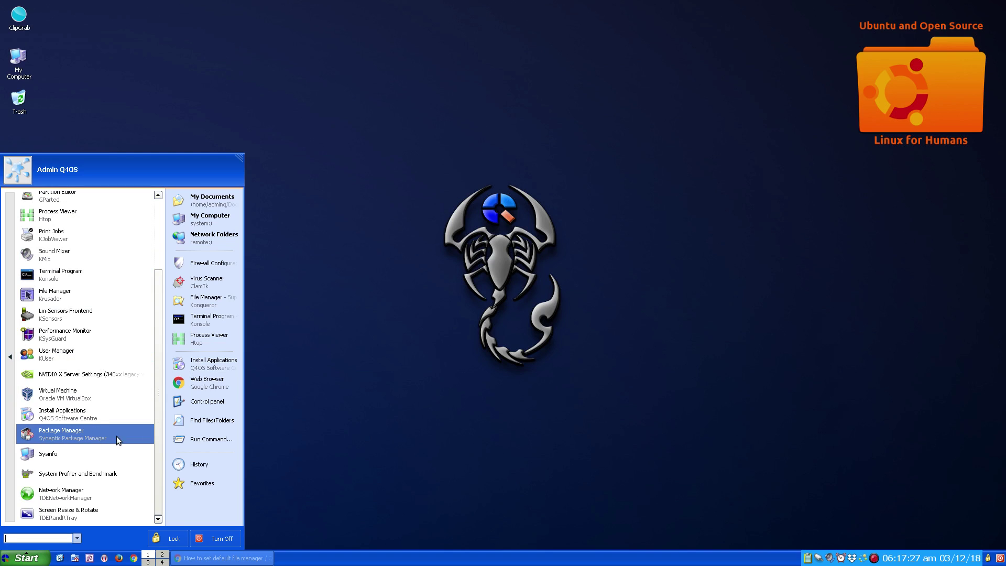
{"action": "left_click", "coordinate": [219, 401]}
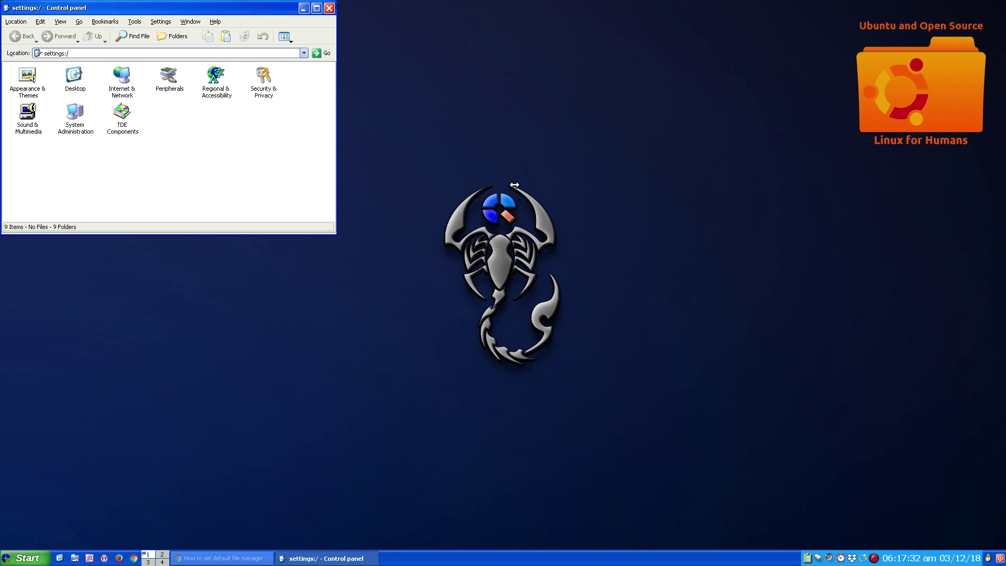
- Centre the Control panel window, check its Help menu, and browse to the System location
{"action": "left_click", "coordinate": [513, 184]}
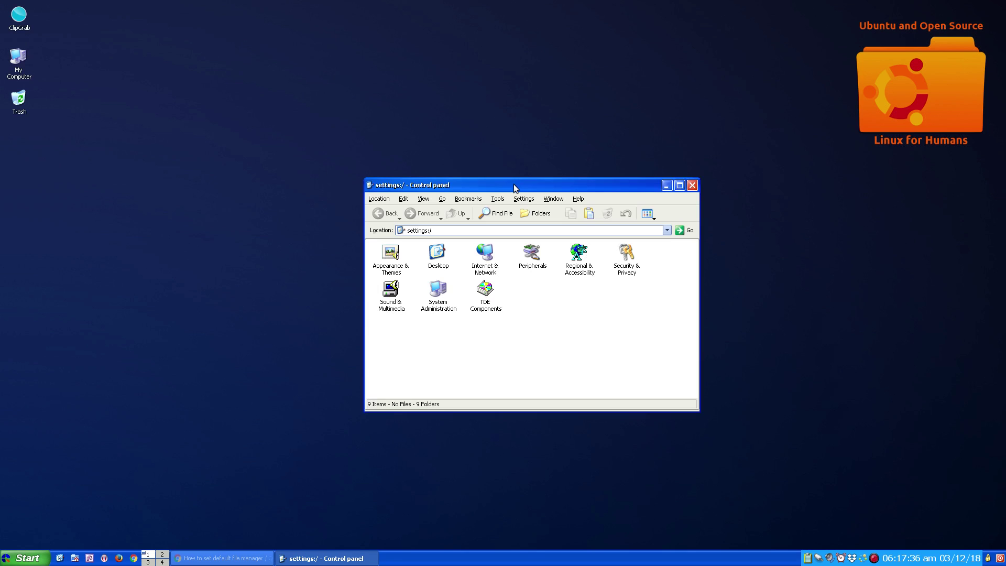
{"action": "left_click", "coordinate": [578, 199]}
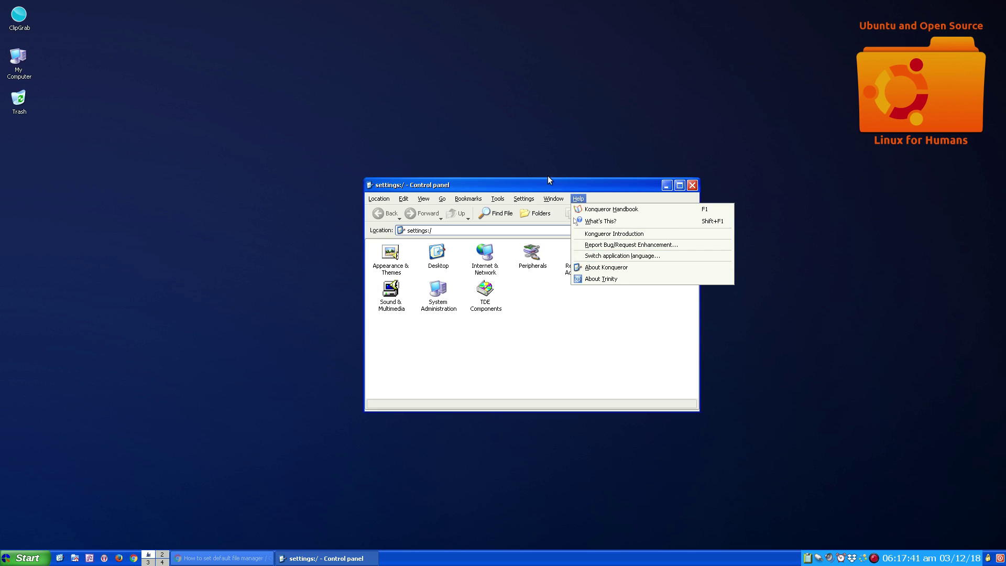
{"action": "left_click", "coordinate": [540, 188]}
{"action": "left_click", "coordinate": [442, 199]}
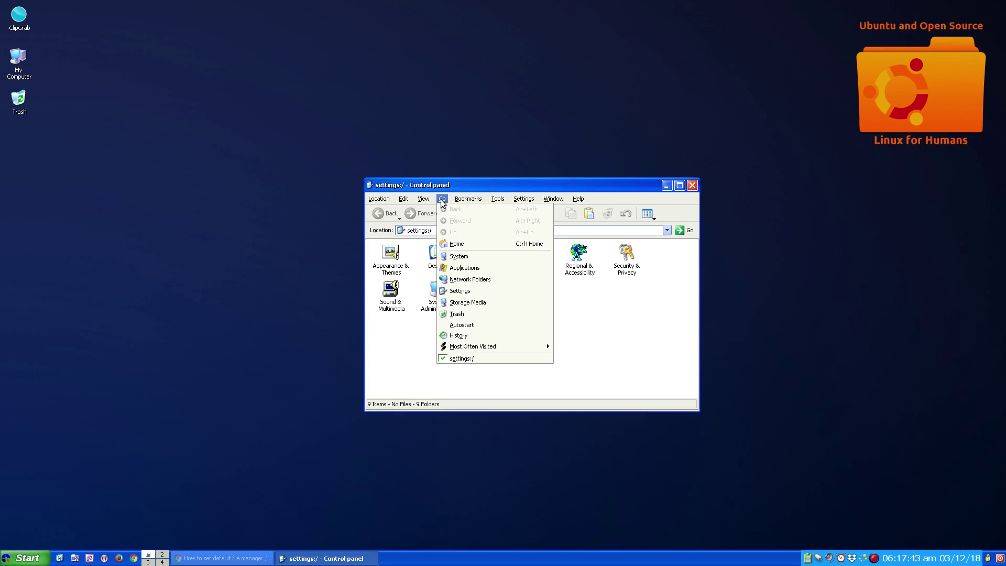
{"action": "left_click", "coordinate": [469, 259]}
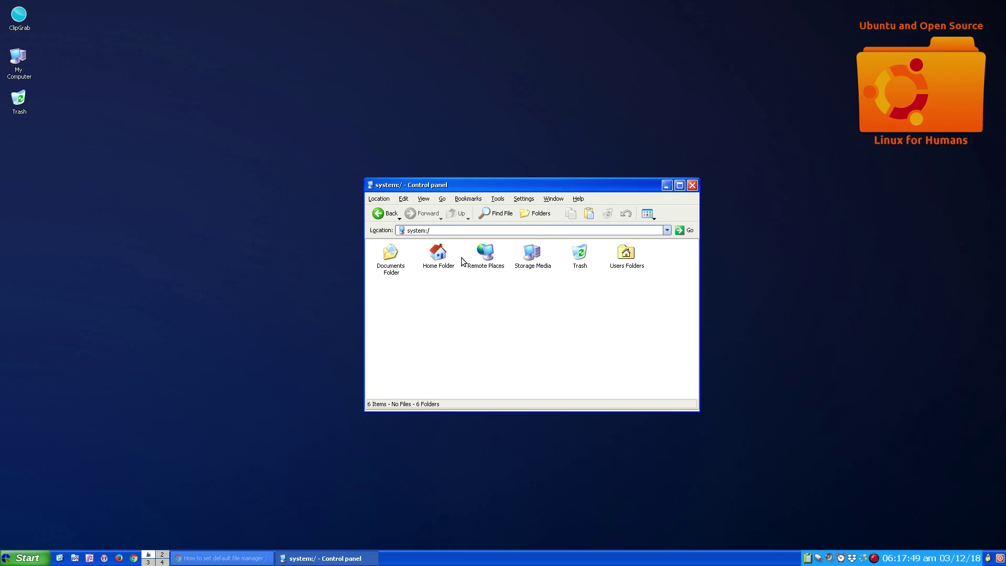
{"action": "left_click_drag", "start_coordinate": [471, 187], "coordinate": [410, 128]}
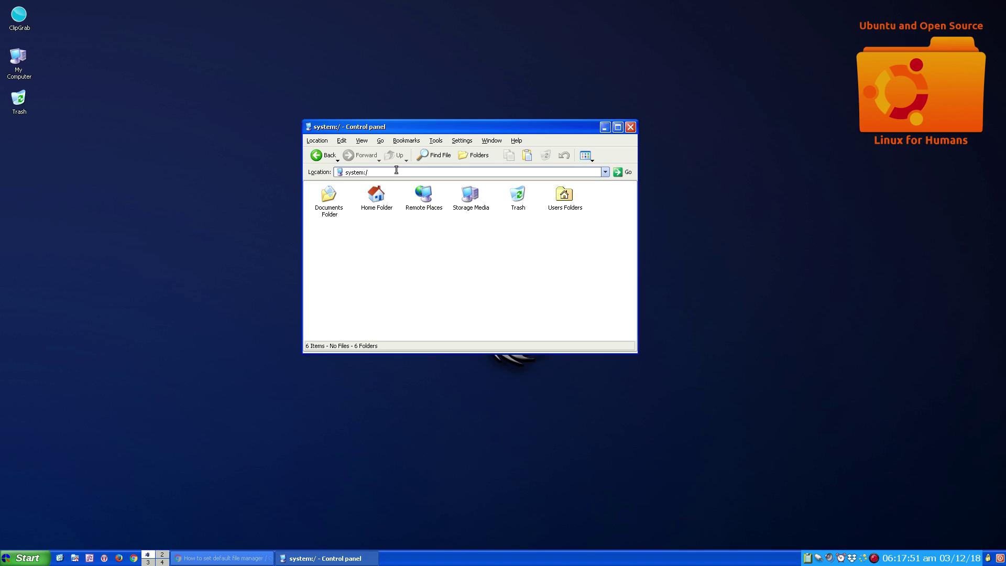
- Open My Computer from the desktop, close Dolphin, open the Home Folder, and close Control panel
{"action": "double_click", "coordinate": [19, 56]}
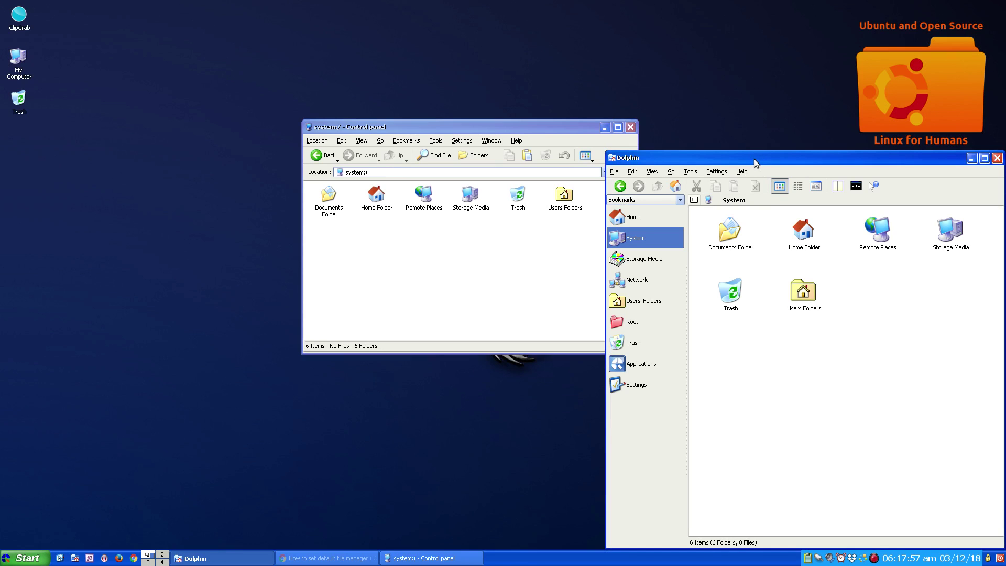
{"action": "left_click_drag", "start_coordinate": [754, 159], "coordinate": [659, 136]}
{"action": "left_click", "coordinate": [902, 136]}
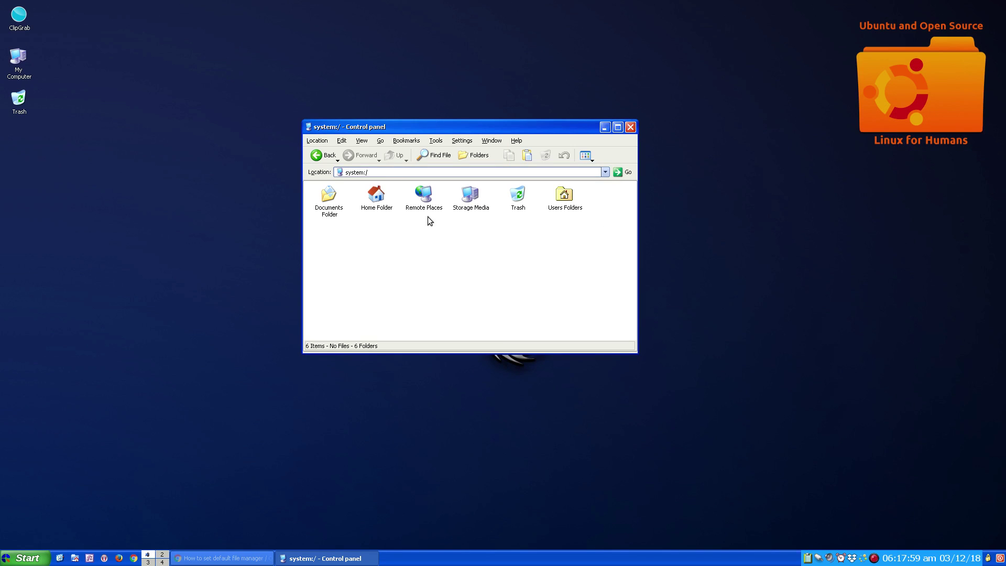
{"action": "left_click", "coordinate": [376, 195]}
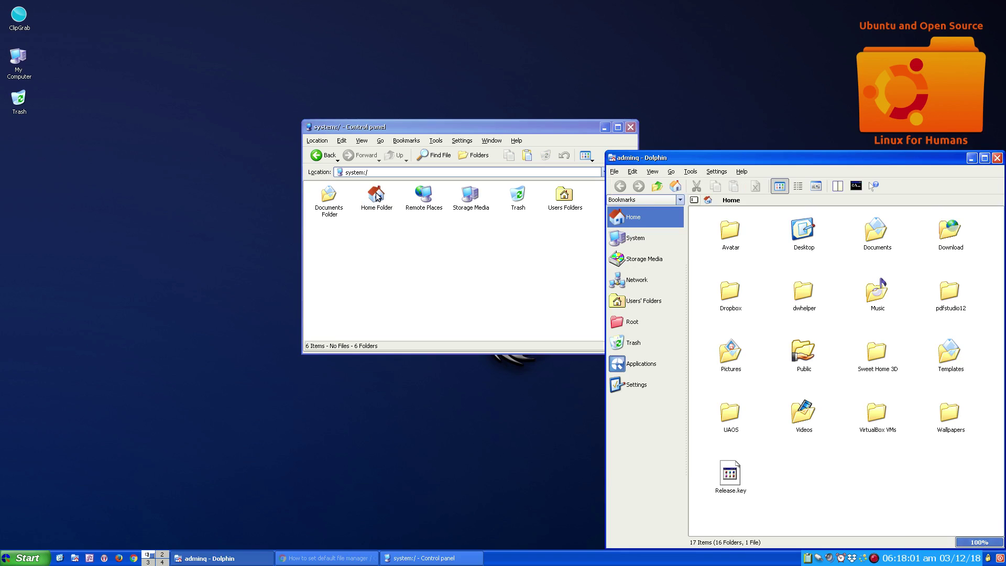
{"action": "left_click", "coordinate": [630, 128]}
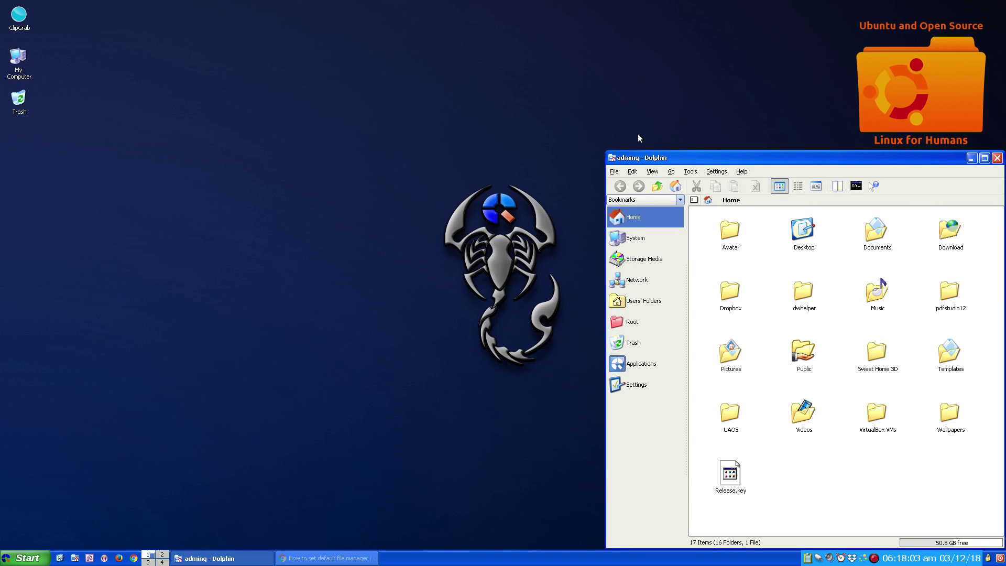
- Relaunch Control panel, go to Home, close the maximized Dolphin, and centre Konqueror
{"action": "left_click", "coordinate": [40, 556]}
{"action": "left_click", "coordinate": [185, 404]}
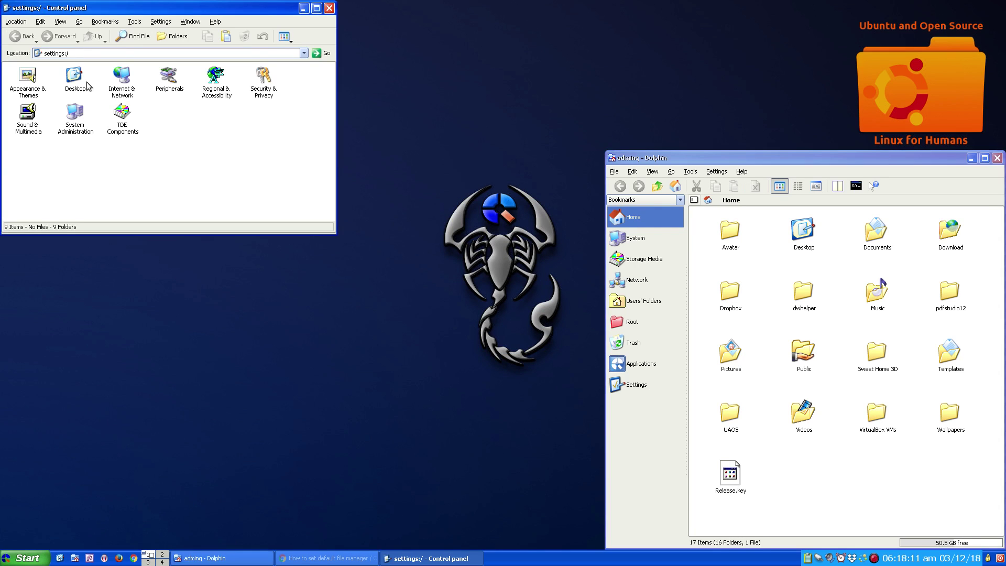
{"action": "left_click", "coordinate": [79, 21]}
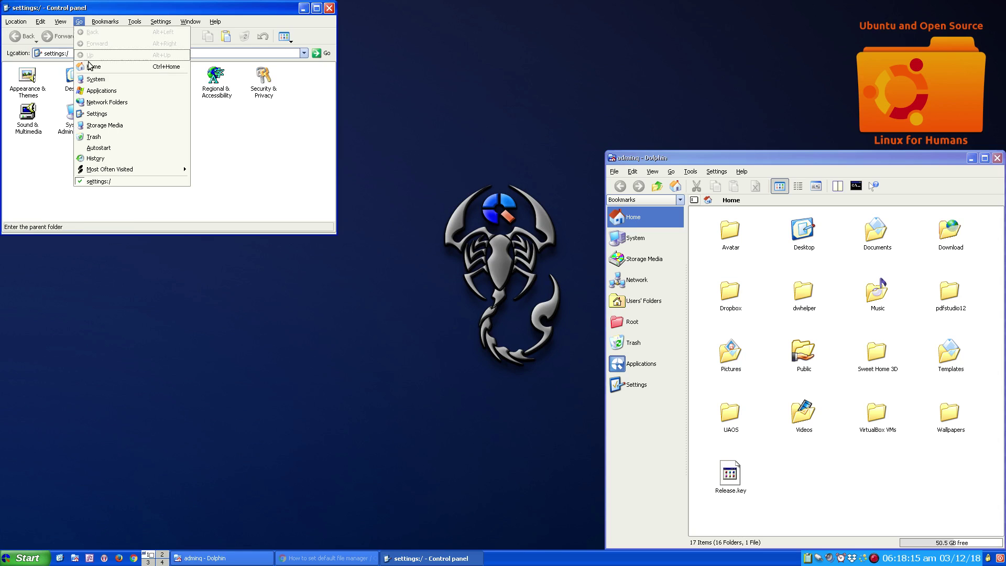
{"action": "left_click", "coordinate": [92, 67]}
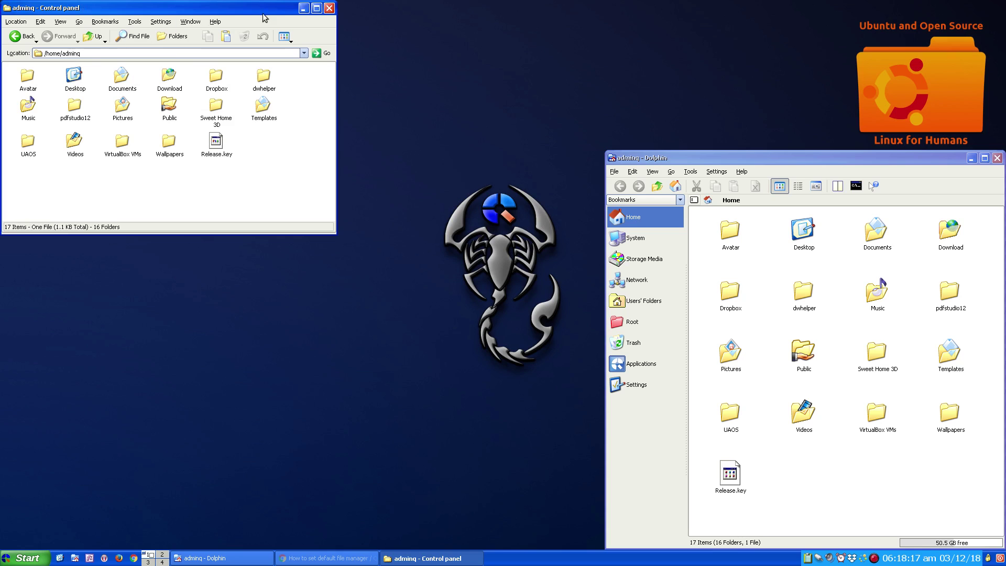
{"action": "double_click", "coordinate": [826, 155]}
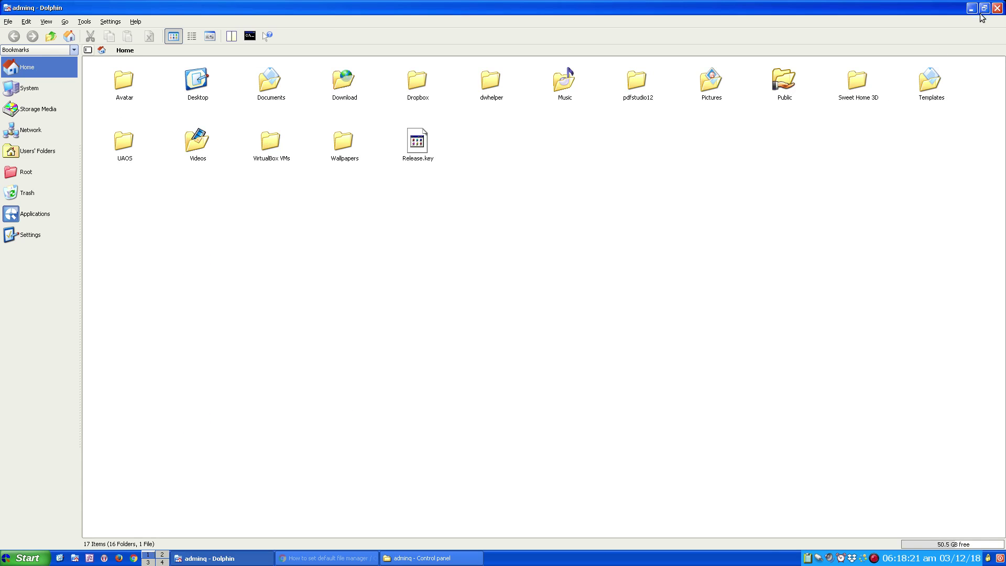
{"action": "left_click", "coordinate": [998, 8]}
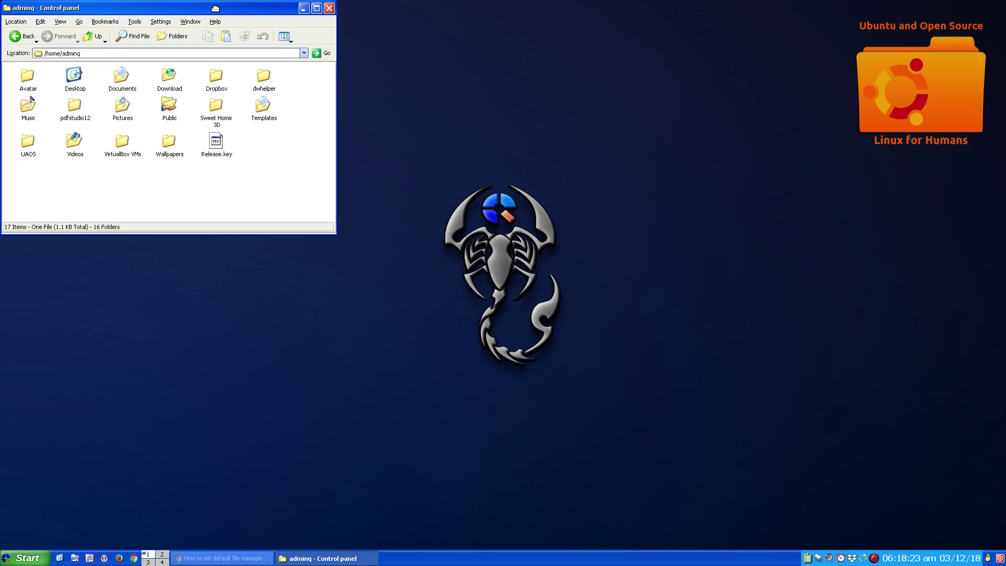
{"action": "left_click_drag", "start_coordinate": [217, 2], "coordinate": [626, 180]}
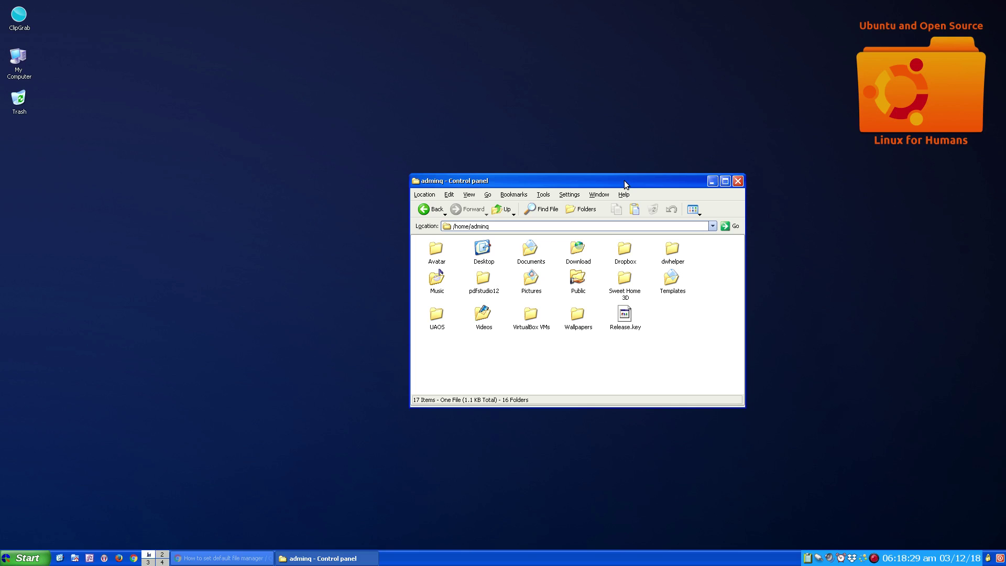
- Confirm Dolphin heads the Folder file type's application order in Desktop's Properties, then right-click Desktop
{"action": "left_click_drag", "start_coordinate": [530, 180], "coordinate": [576, 194]}
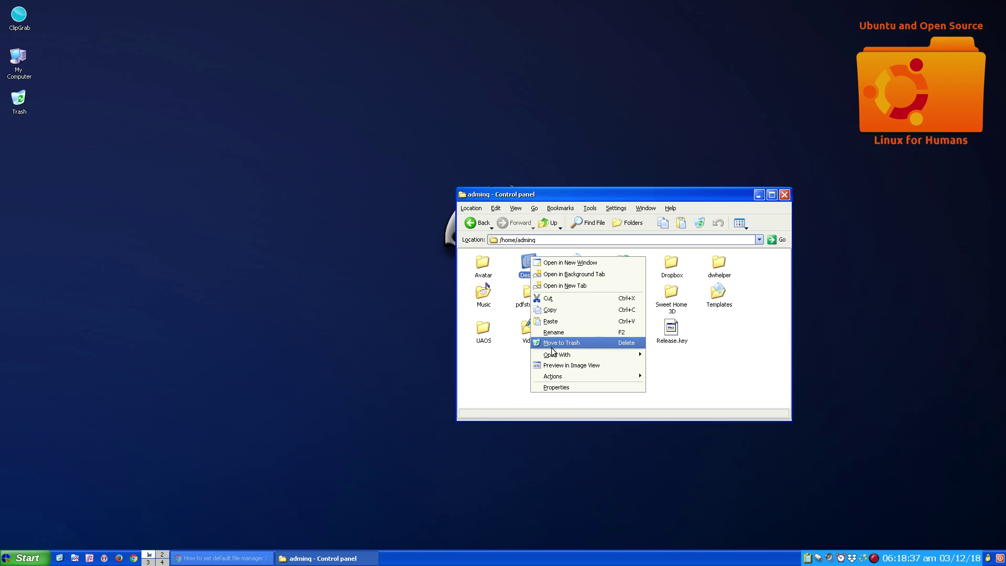
{"action": "mouse_move", "coordinate": [555, 356]}
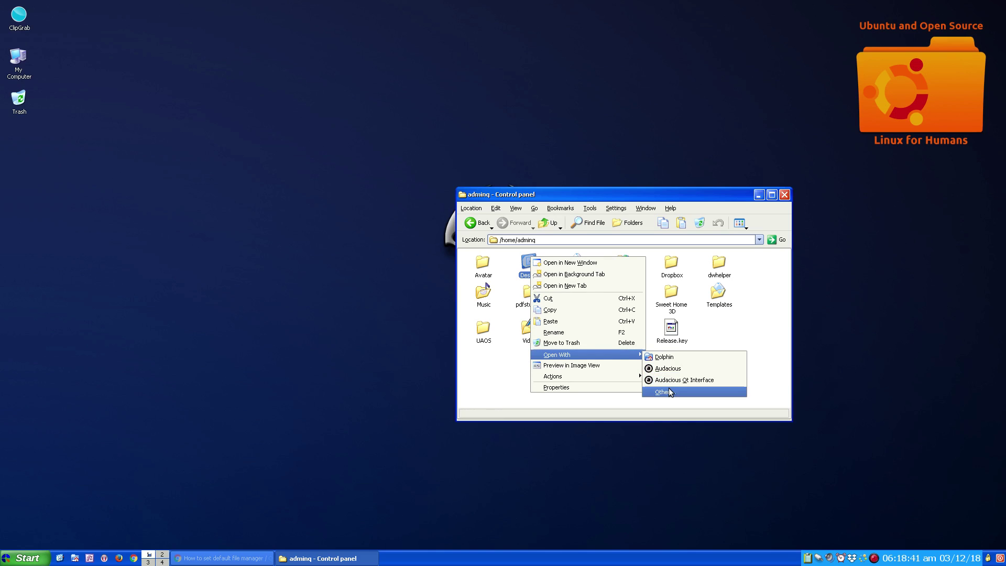
{"action": "left_click", "coordinate": [568, 387]}
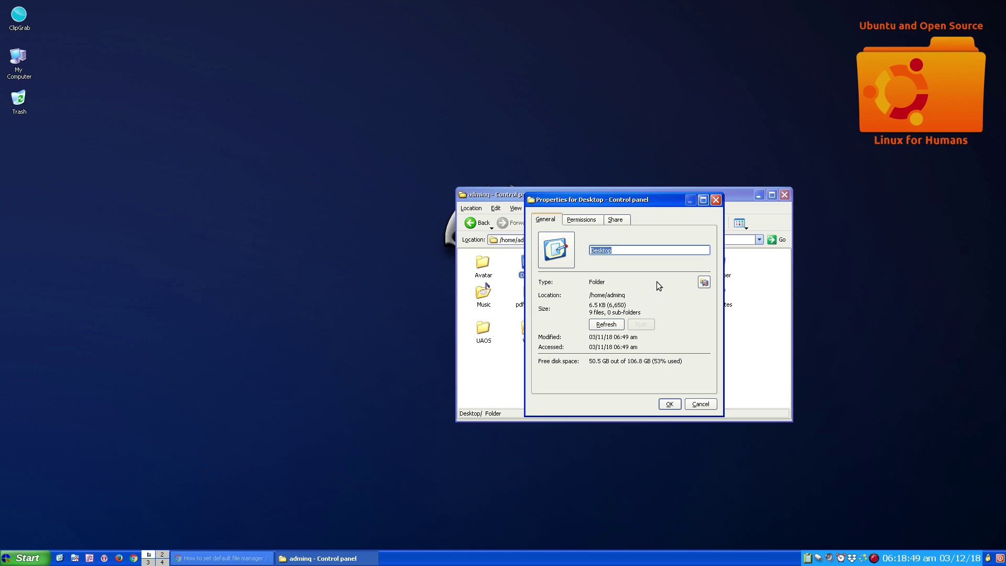
{"action": "left_click", "coordinate": [703, 280]}
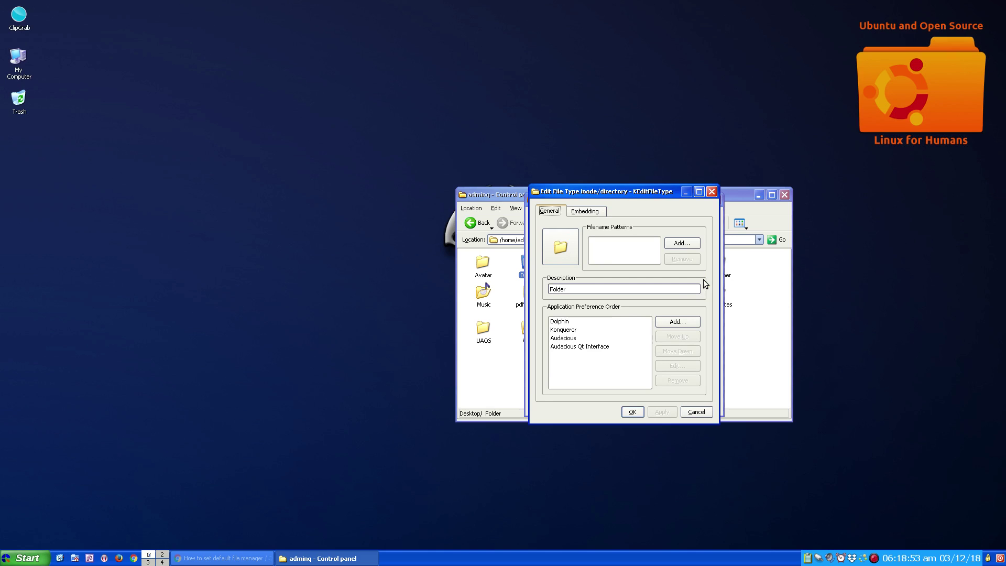
{"action": "left_click", "coordinate": [568, 321]}
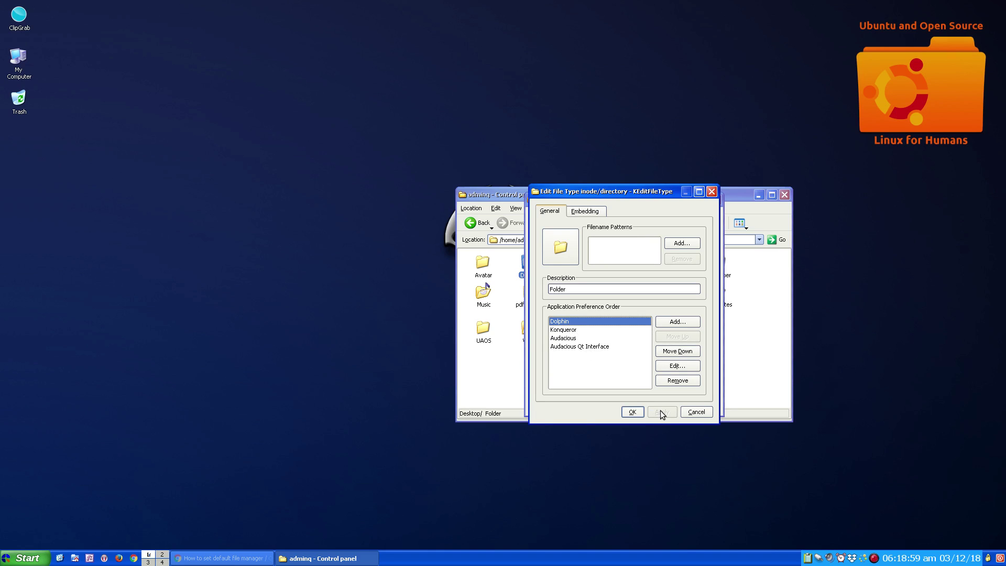
{"action": "left_click", "coordinate": [633, 412]}
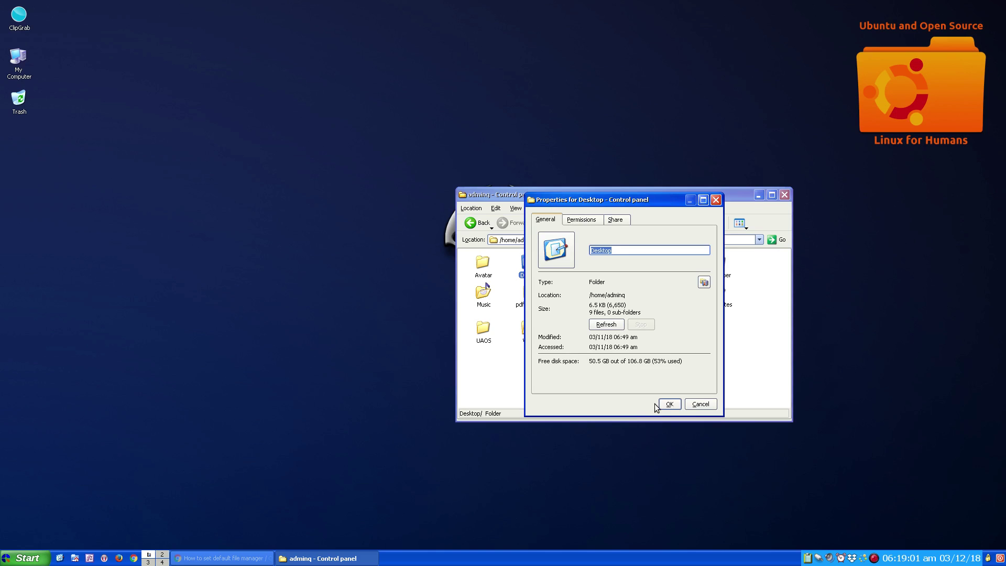
{"action": "left_click", "coordinate": [675, 403]}
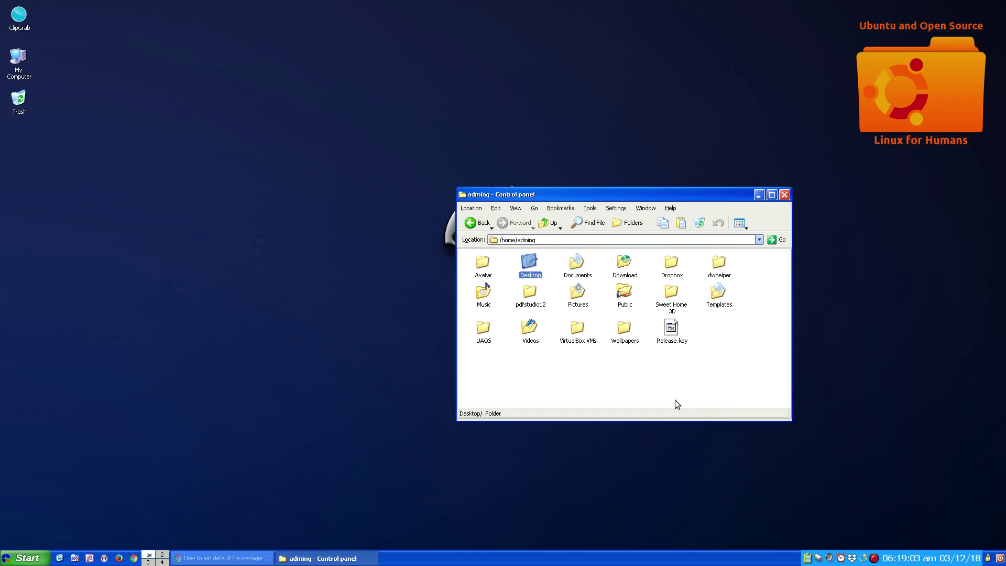
{"action": "right_click", "coordinate": [528, 262]}
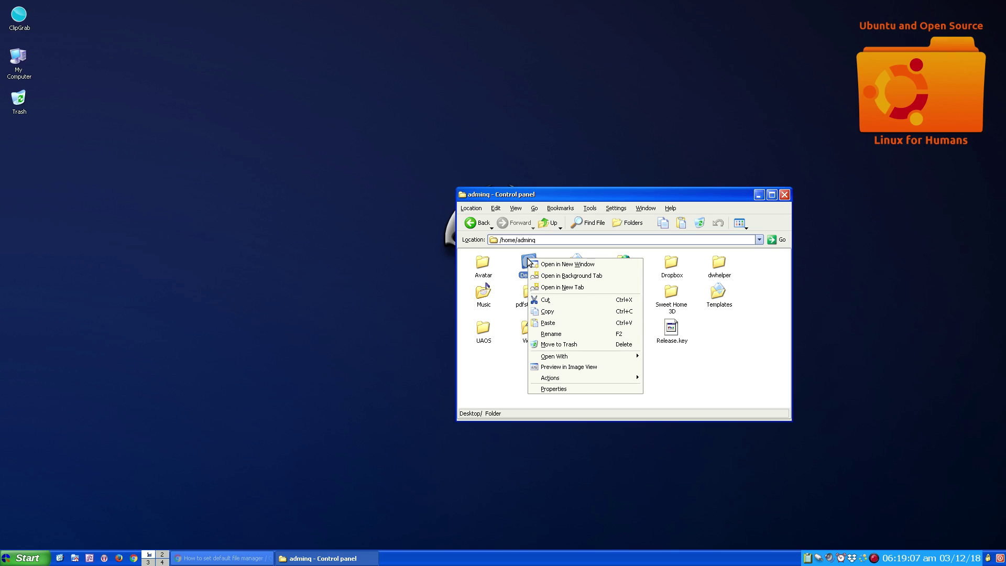
- Open Desktop with Dolphin from Programs > System via Open With > Other, remembering the association
{"action": "mouse_move", "coordinate": [571, 358]}
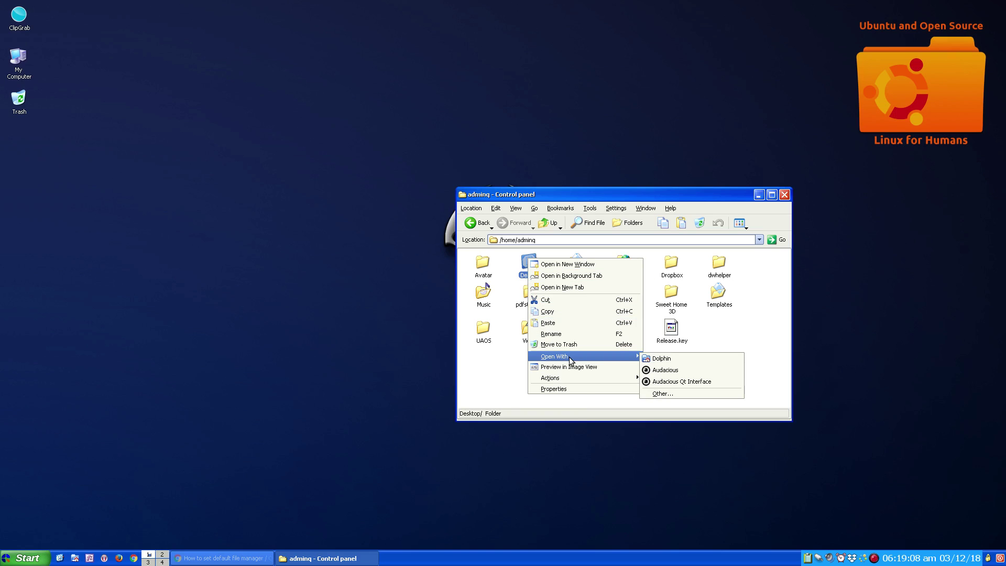
{"action": "left_click", "coordinate": [680, 391]}
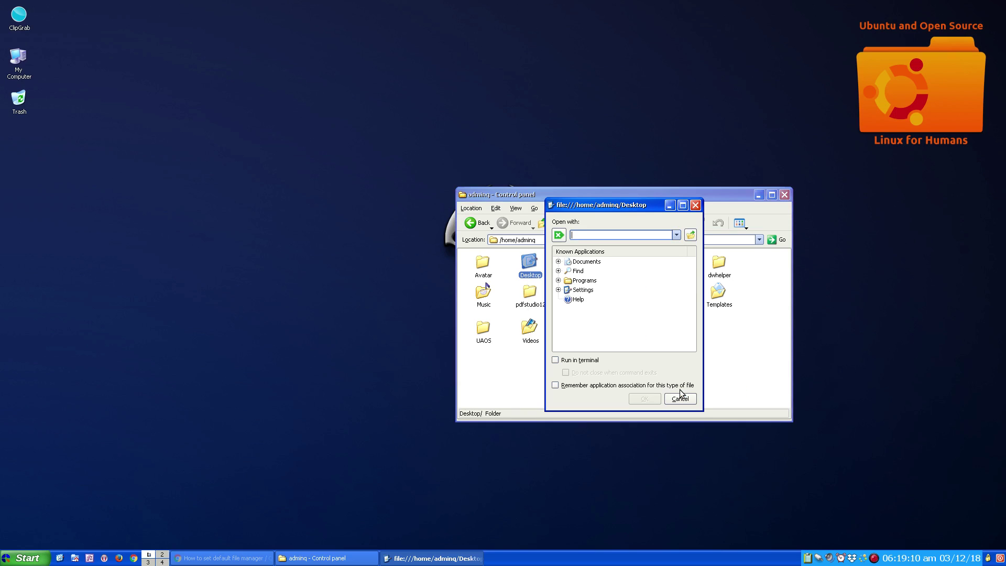
{"action": "left_click", "coordinate": [559, 281]}
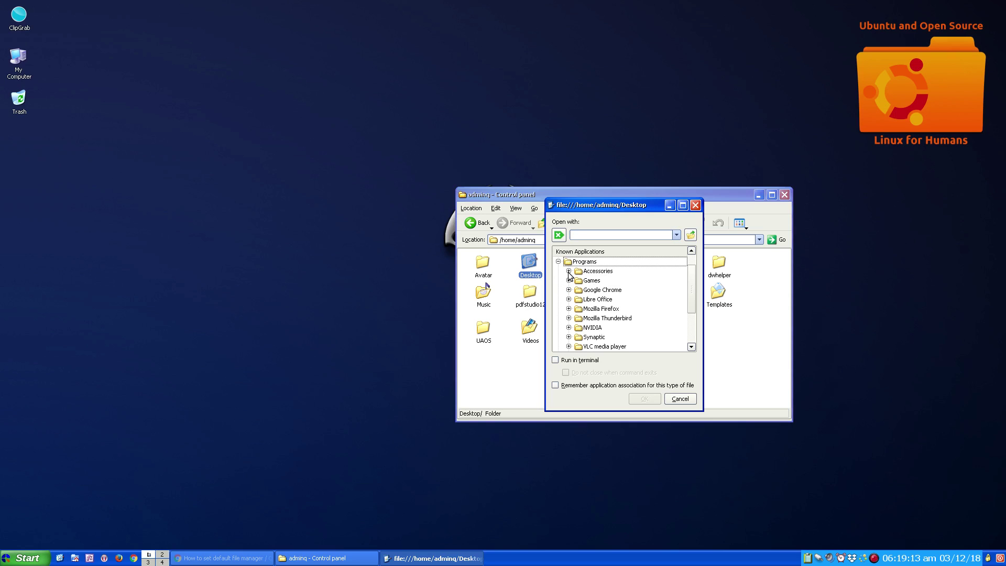
{"action": "left_click", "coordinate": [569, 271]}
{"action": "scroll", "coordinate": [580, 276], "scroll_direction": "down", "scroll_amount": 2}
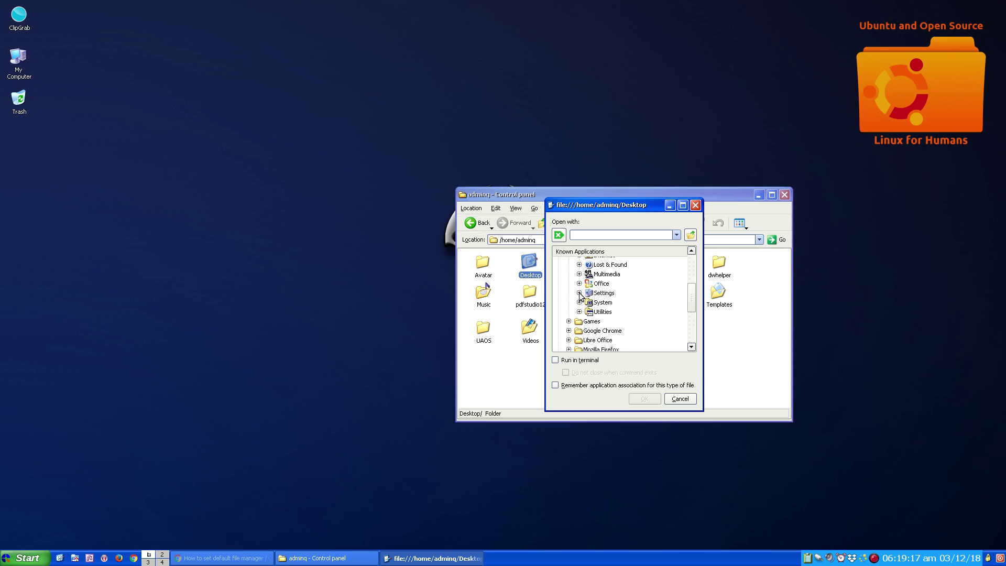
{"action": "left_click", "coordinate": [579, 293]}
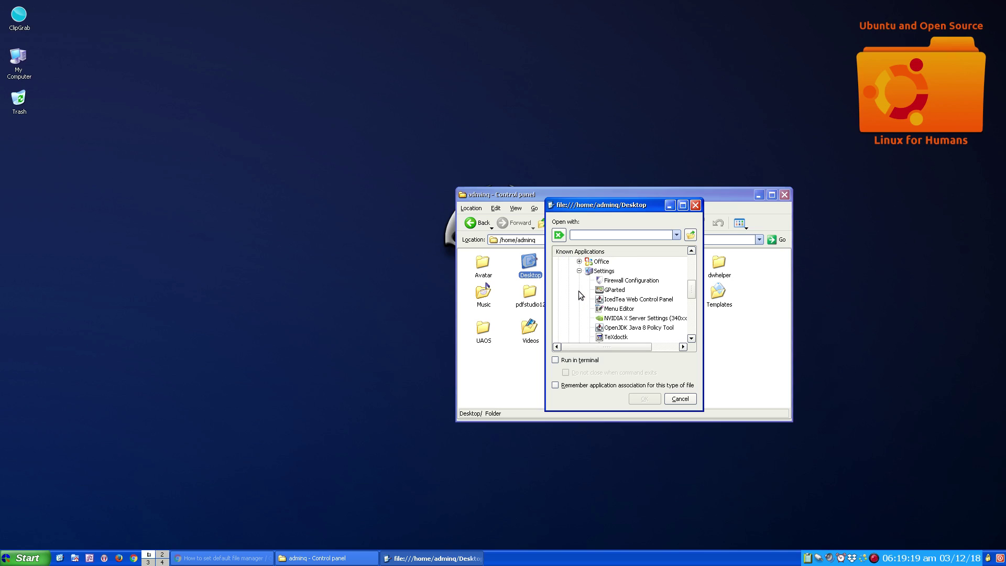
{"action": "left_click", "coordinate": [580, 271]}
{"action": "left_click", "coordinate": [580, 280]}
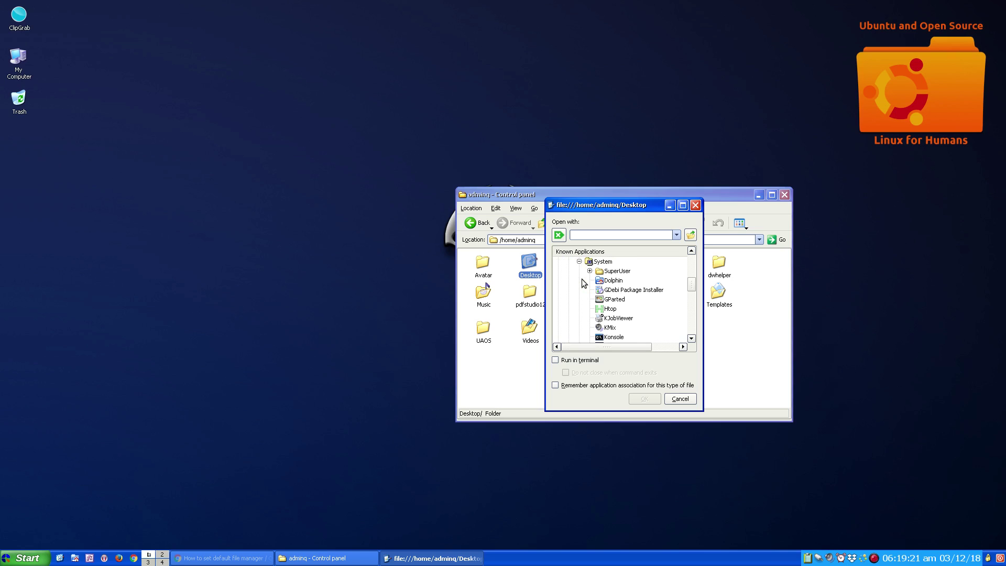
{"action": "left_click", "coordinate": [607, 282]}
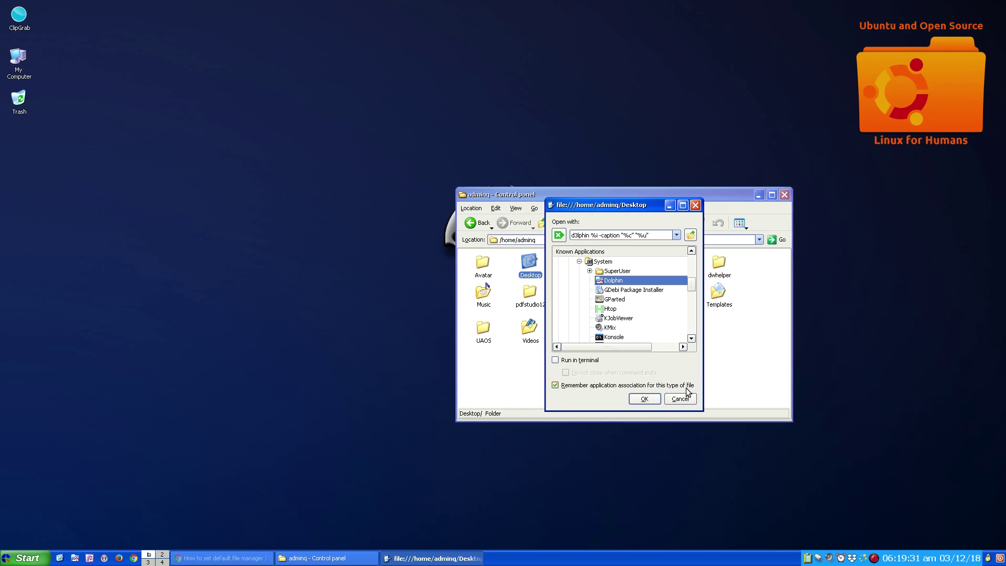
{"action": "left_click", "coordinate": [645, 400]}
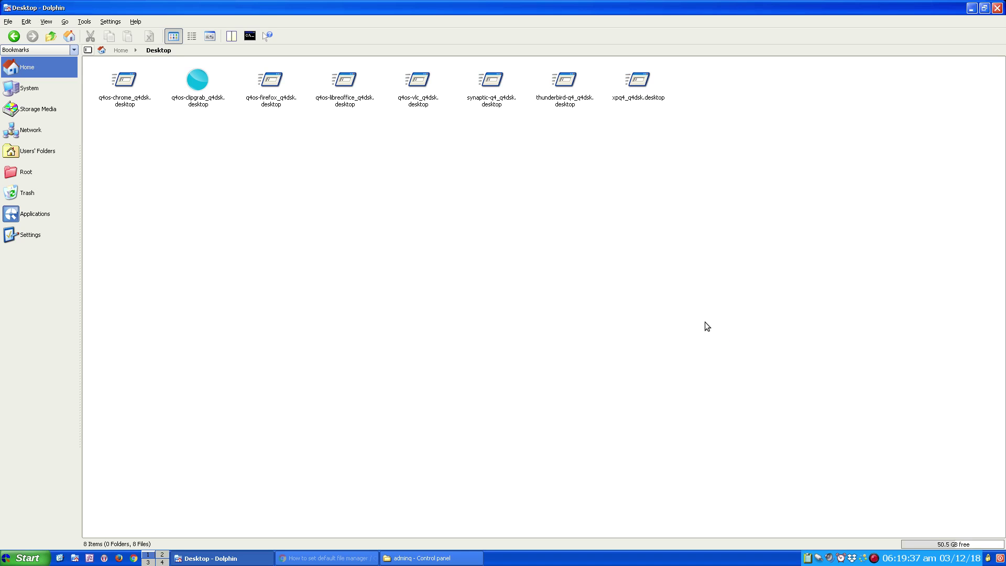
{"action": "left_click", "coordinate": [998, 9]}
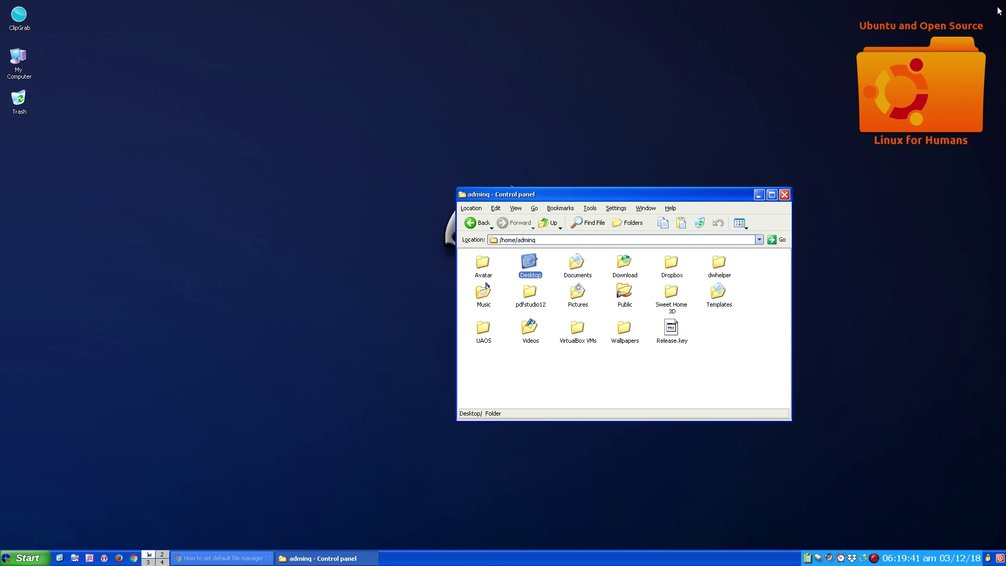
- Close Konqueror, cancel the Turn Off end-session prompt, and reopen the launcher menu
{"action": "left_click", "coordinate": [784, 195]}
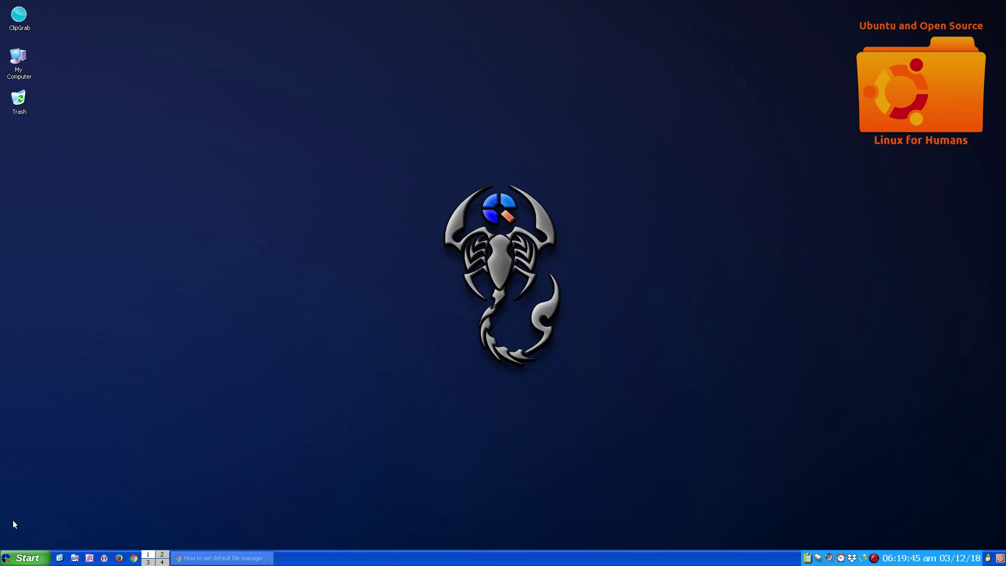
{"action": "left_click", "coordinate": [12, 559]}
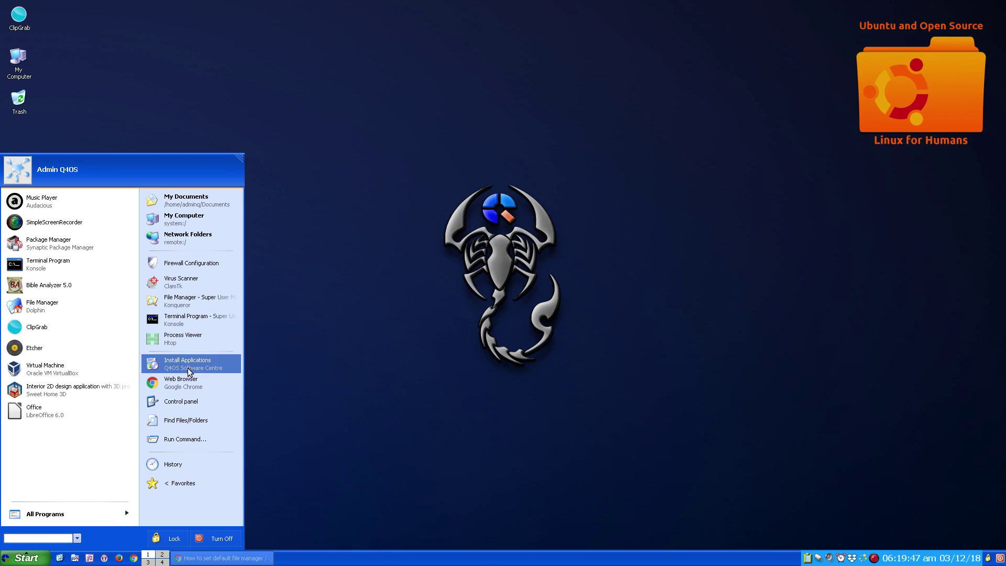
{"action": "left_click", "coordinate": [216, 539]}
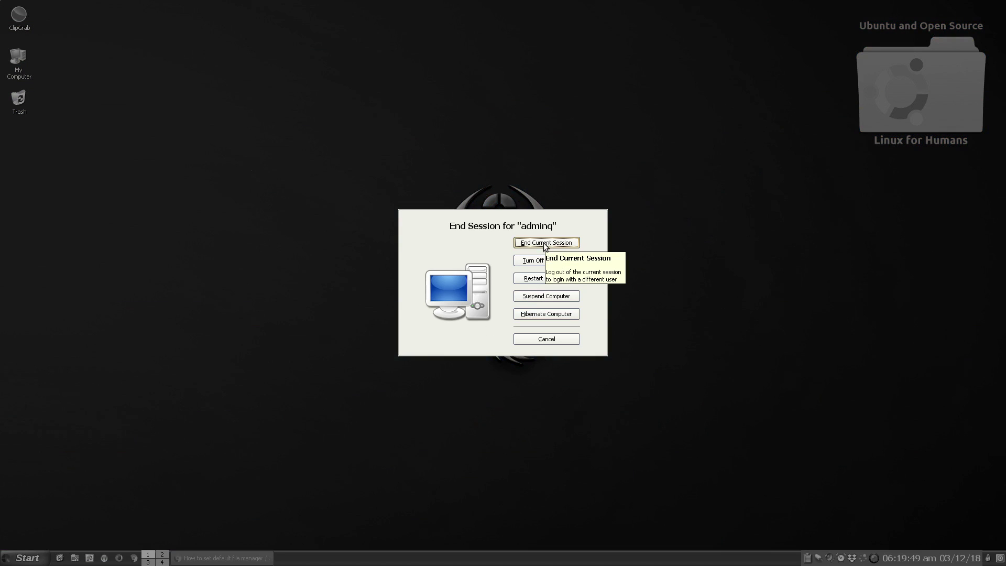
{"action": "left_click", "coordinate": [547, 338]}
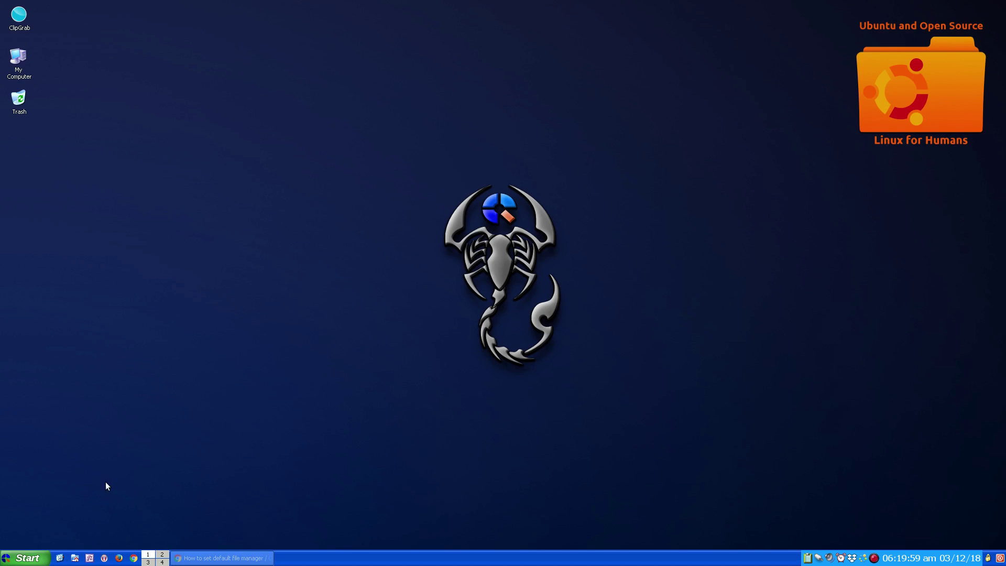
{"action": "left_click", "coordinate": [26, 559]}
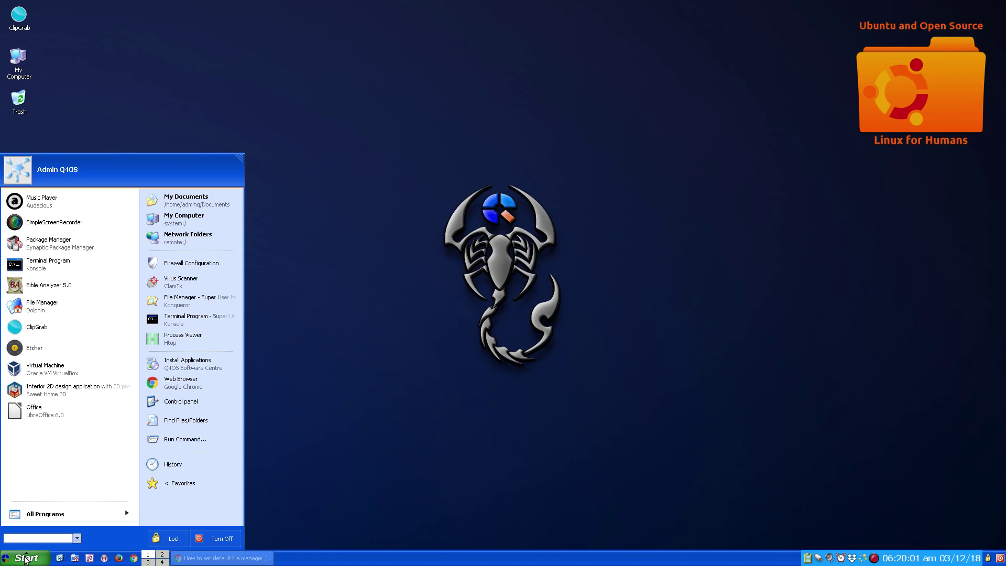
- Open Documents, System and Network Folders from the start menu, then launch Control panel
{"action": "left_click", "coordinate": [211, 199]}
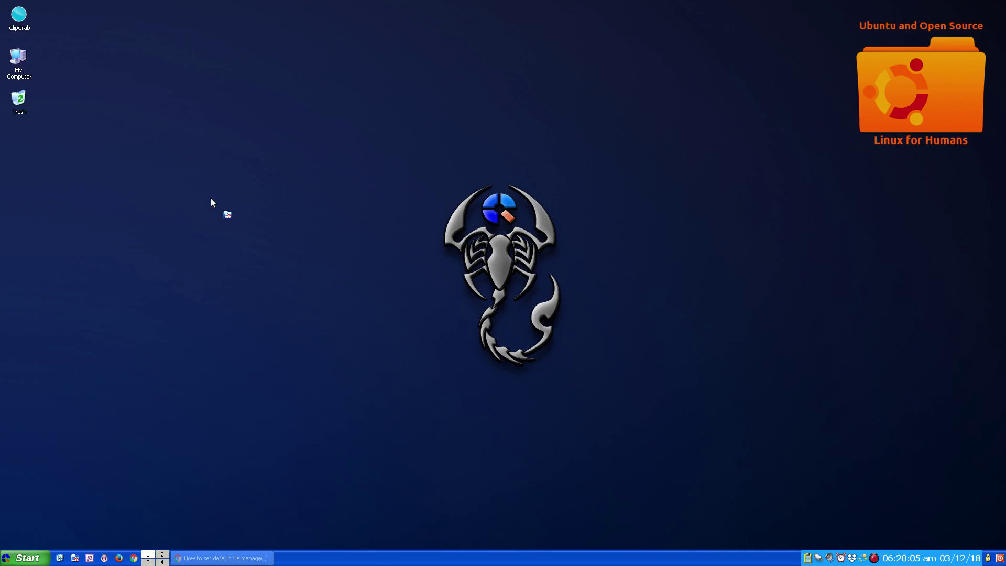
{"action": "left_click", "coordinate": [26, 558]}
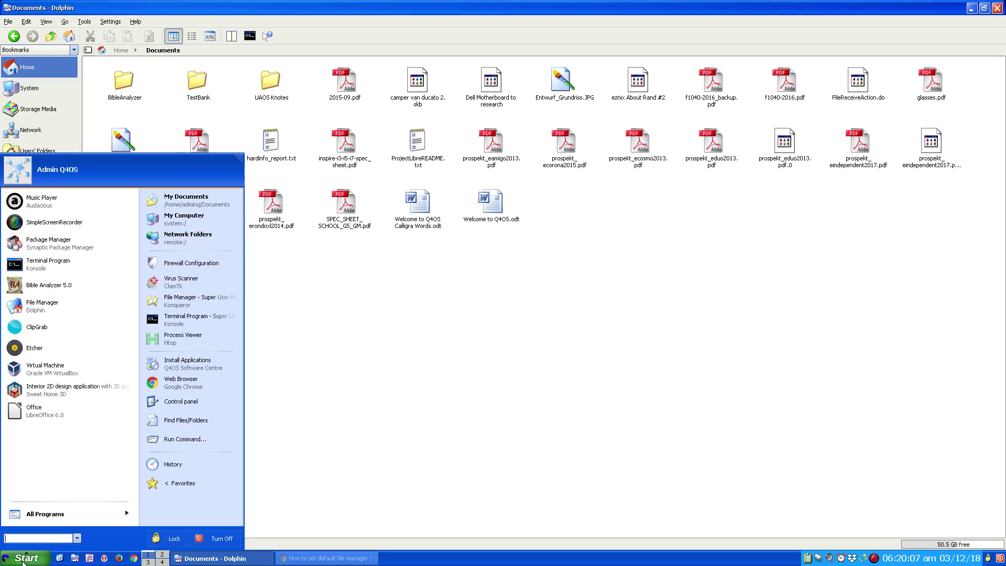
{"action": "left_click", "coordinate": [239, 212]}
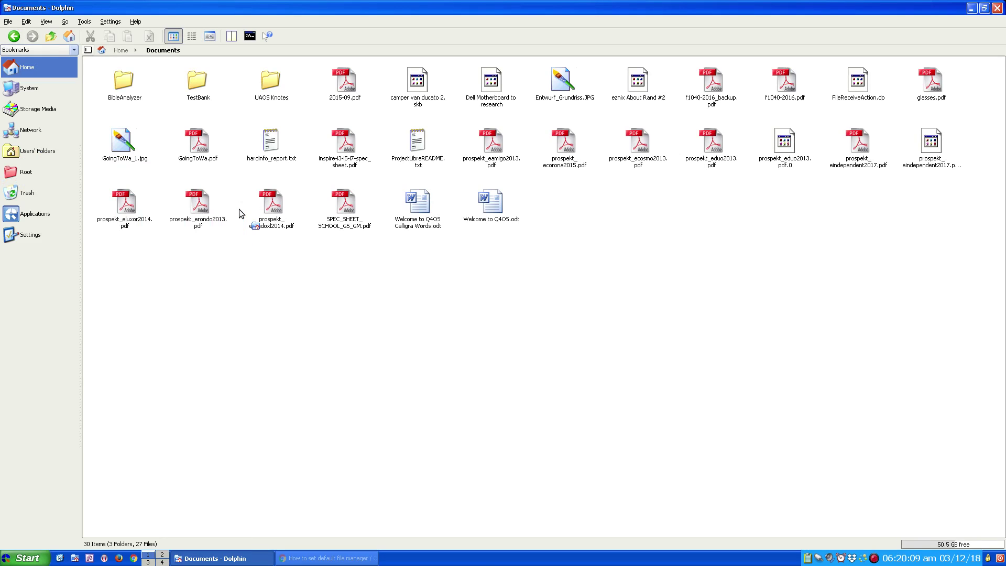
{"action": "left_click", "coordinate": [25, 558]}
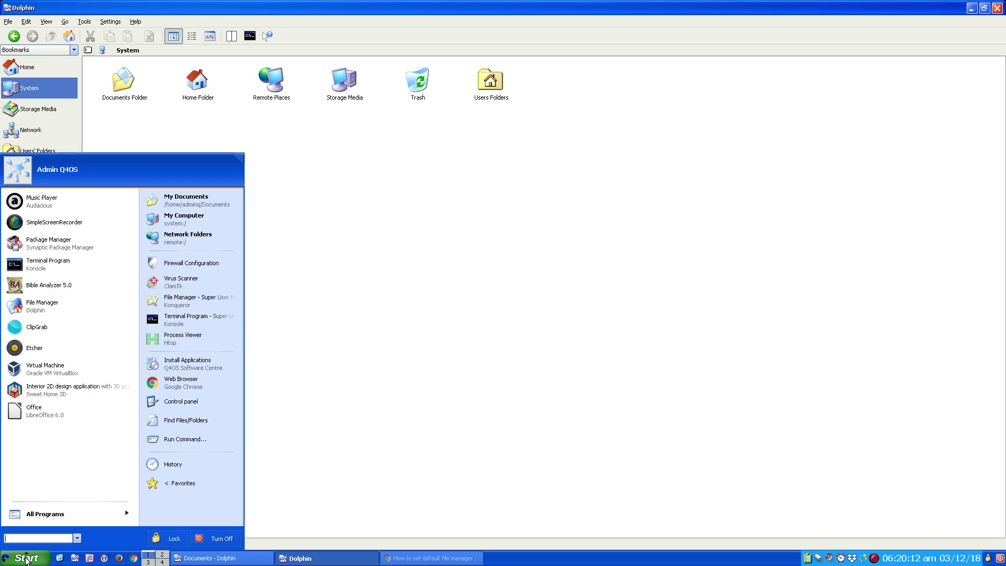
{"action": "left_click", "coordinate": [219, 242]}
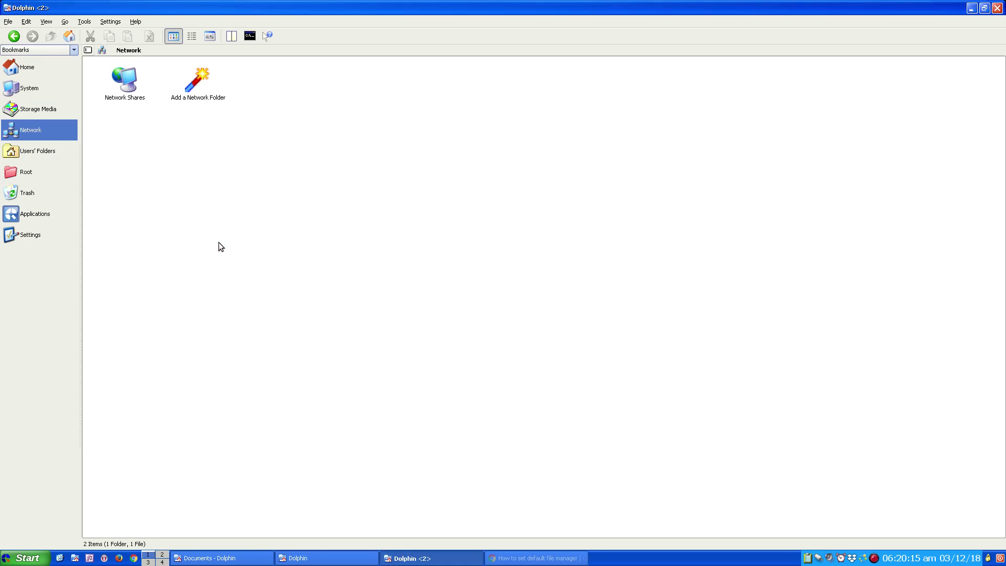
{"action": "left_click", "coordinate": [25, 558]}
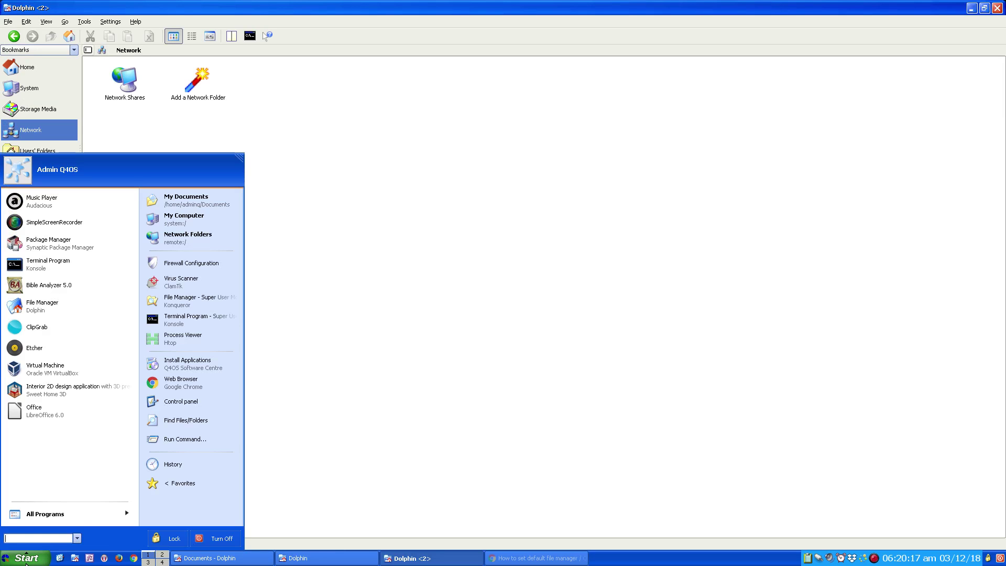
{"action": "left_click", "coordinate": [176, 400]}
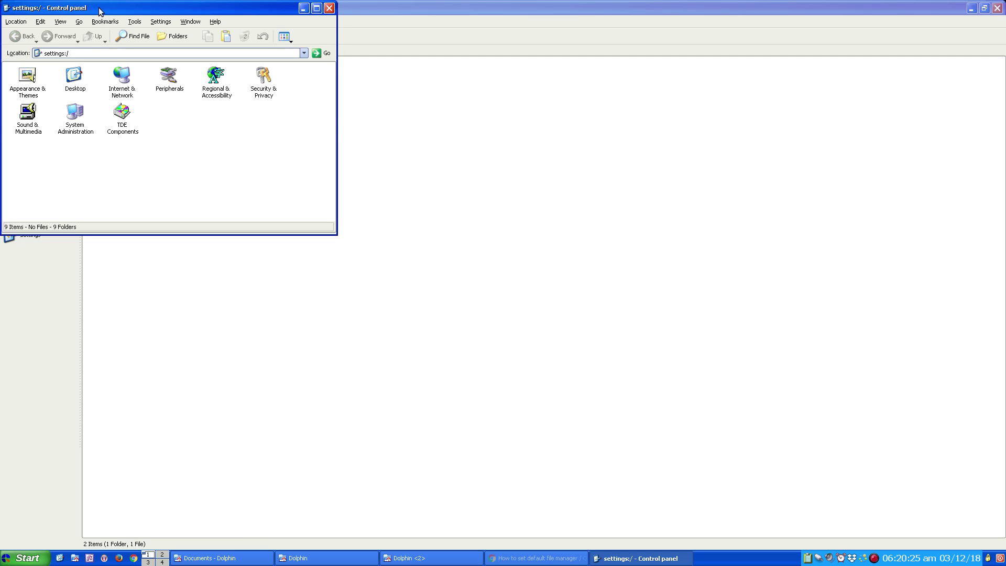
- Centre the Control panel window and browse Dolphin's Settings and Applications places
{"action": "left_click_drag", "start_coordinate": [101, 10], "coordinate": [320, 185]}
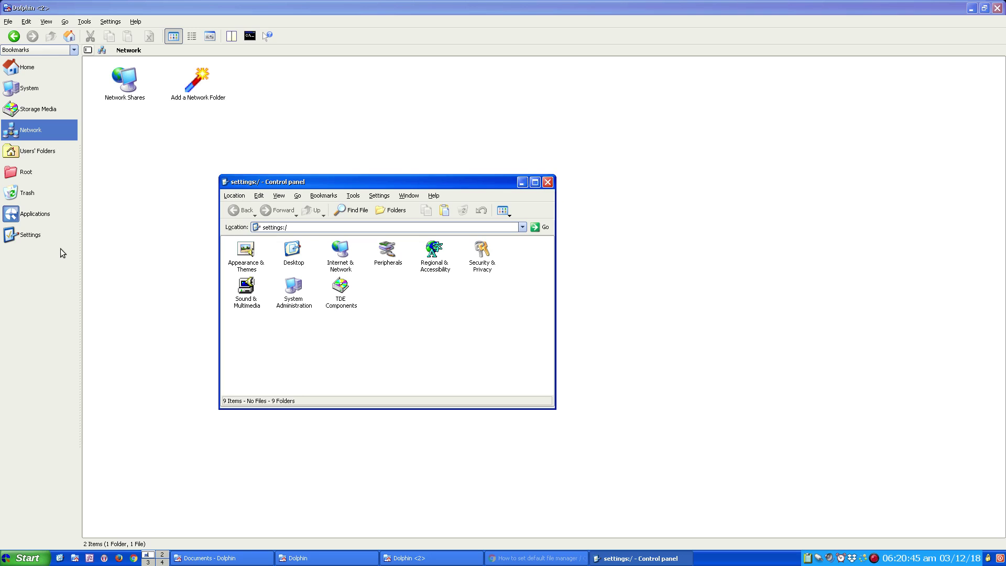
{"action": "left_click", "coordinate": [30, 234]}
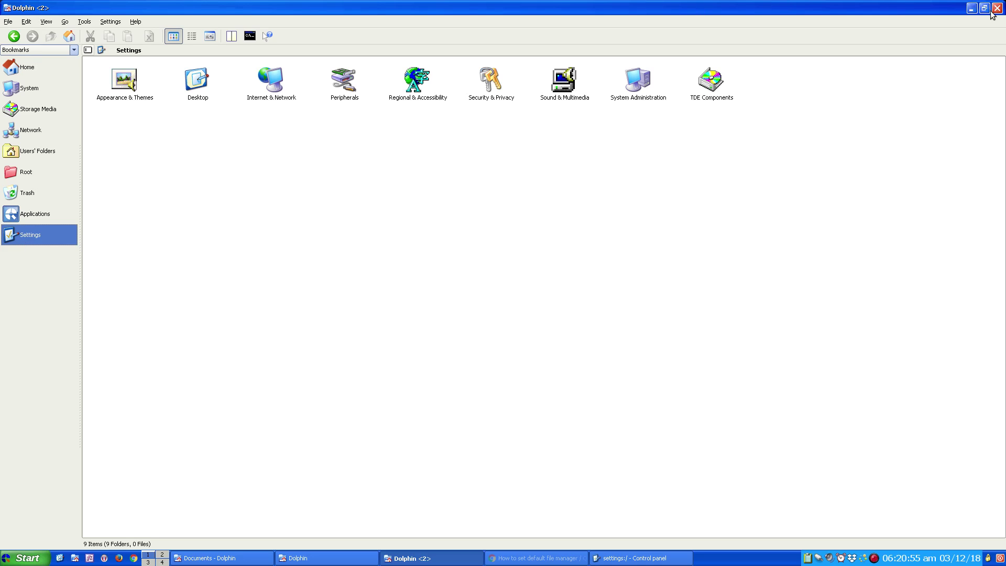
{"action": "left_click", "coordinate": [18, 212]}
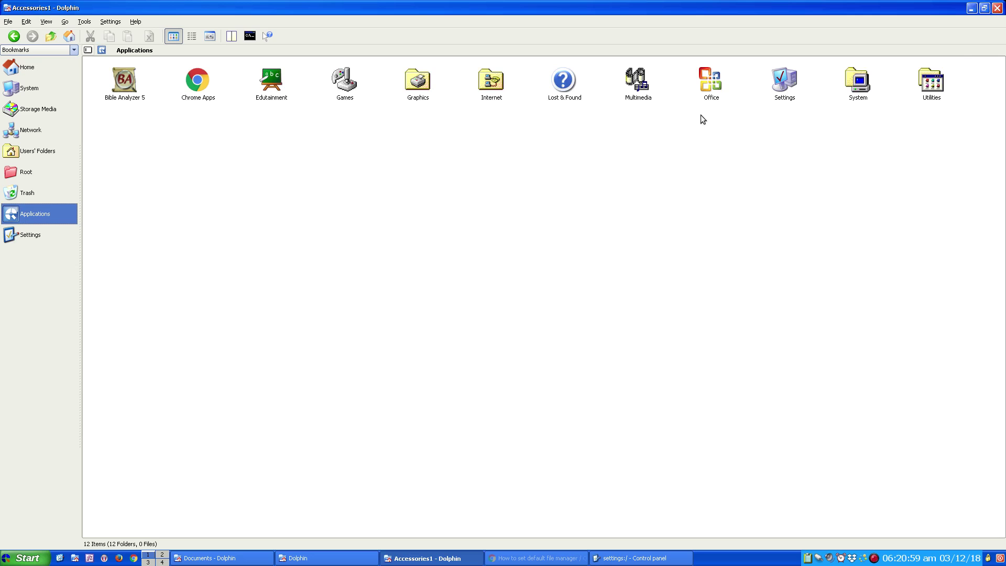
- Close the Accessories1, Control panel, System and Documents windows, leaving the start menu showing
{"action": "left_click", "coordinate": [998, 9]}
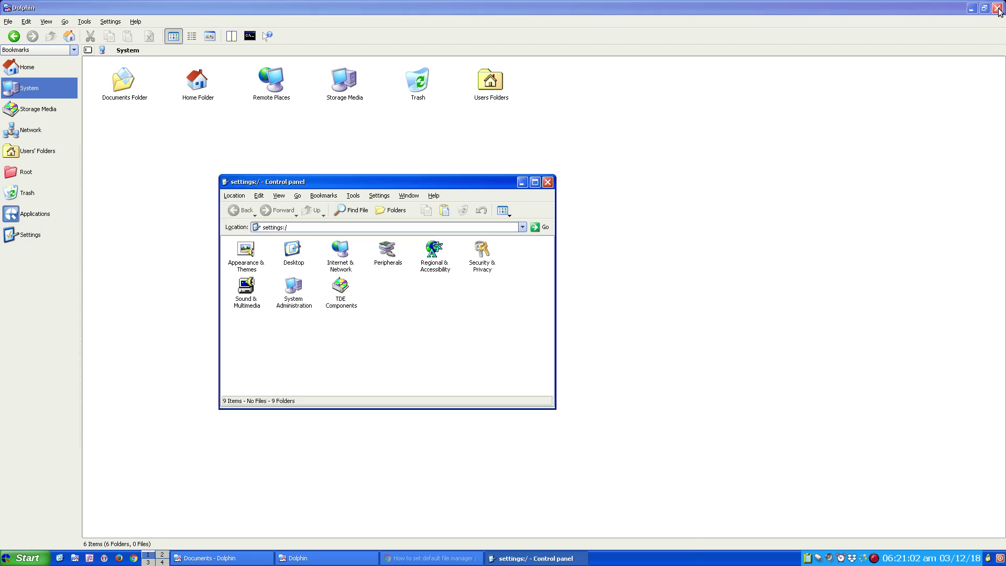
{"action": "left_click", "coordinate": [547, 182]}
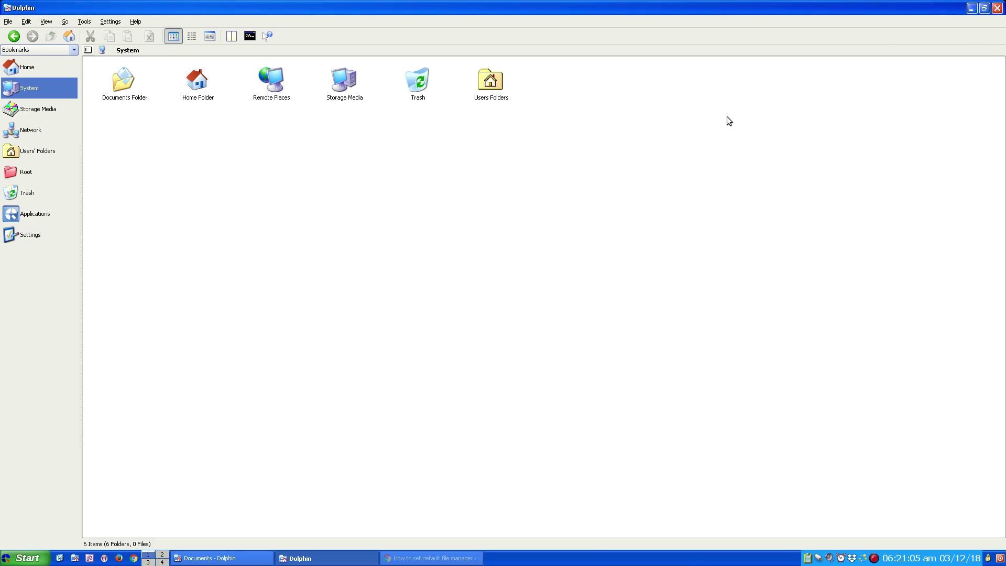
{"action": "left_click", "coordinate": [997, 9]}
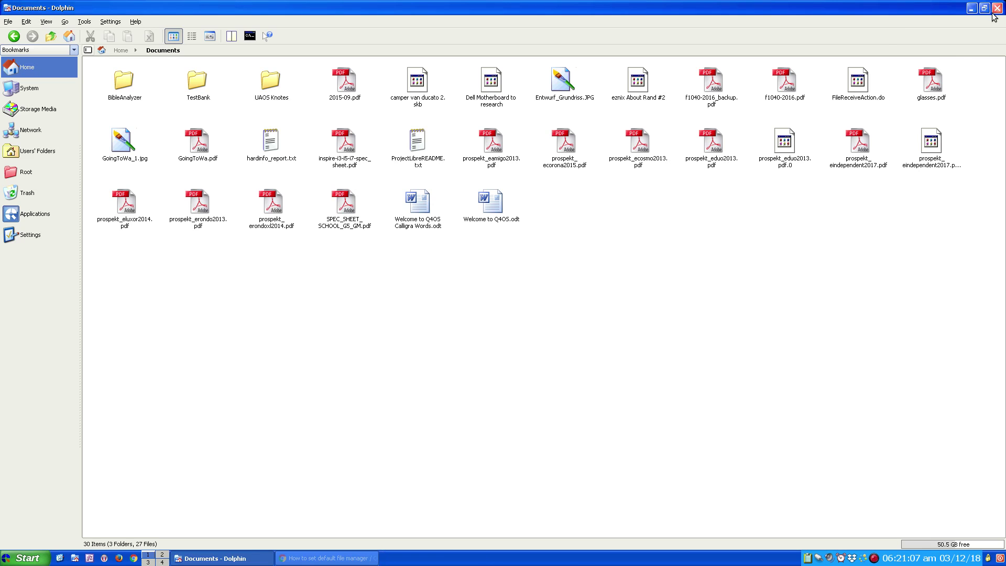
{"action": "left_click", "coordinate": [997, 9]}
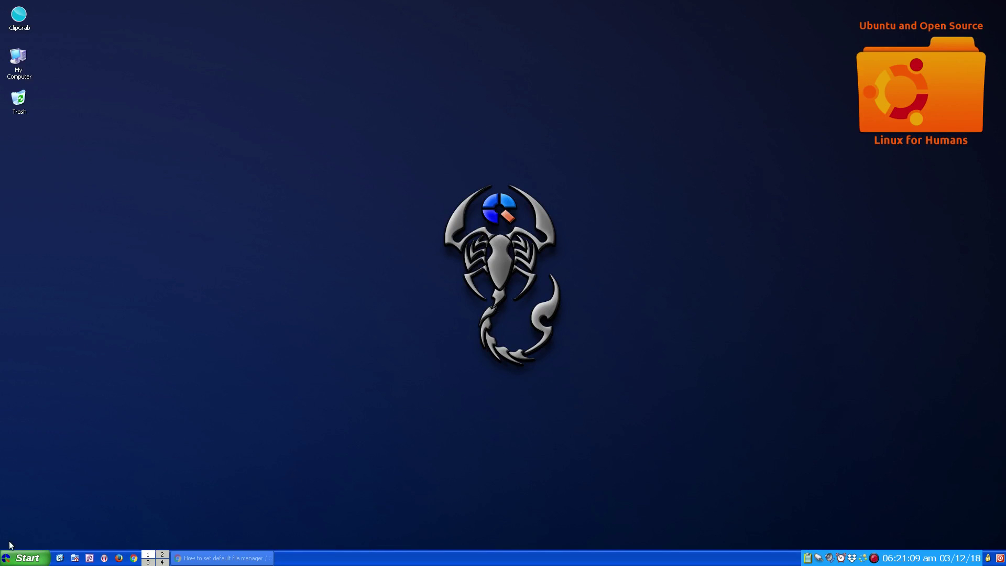
{"action": "left_click", "coordinate": [21, 559]}
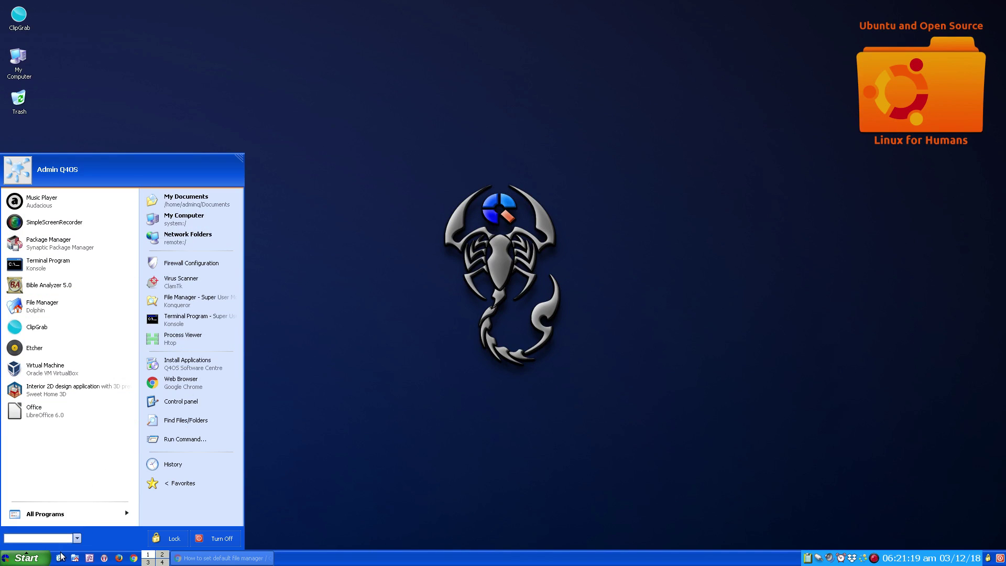
- Set the TDE menu style to Kickoff under Configure Panel > Menus and apply it
{"action": "right_click", "coordinate": [320, 516]}
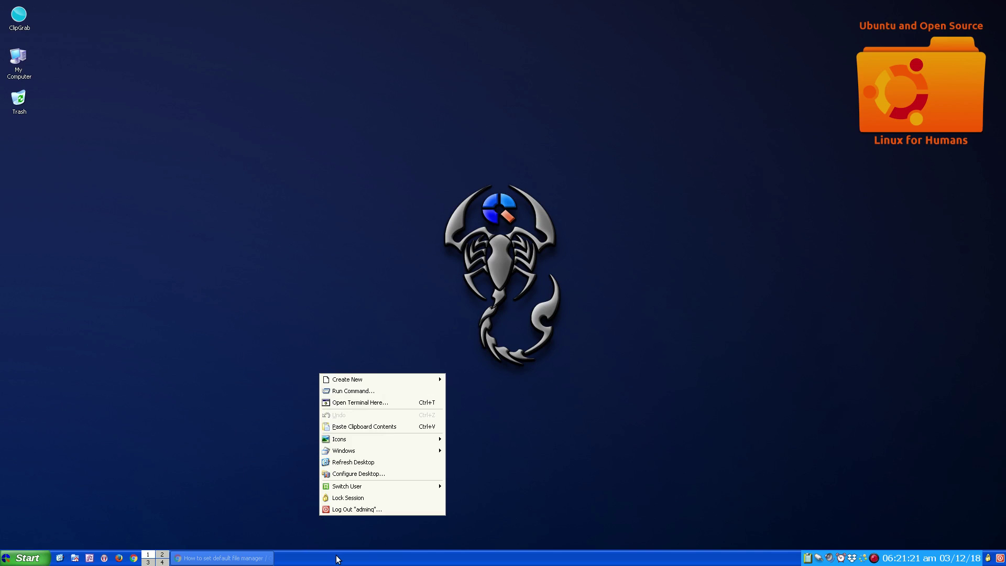
{"action": "right_click", "coordinate": [338, 561]}
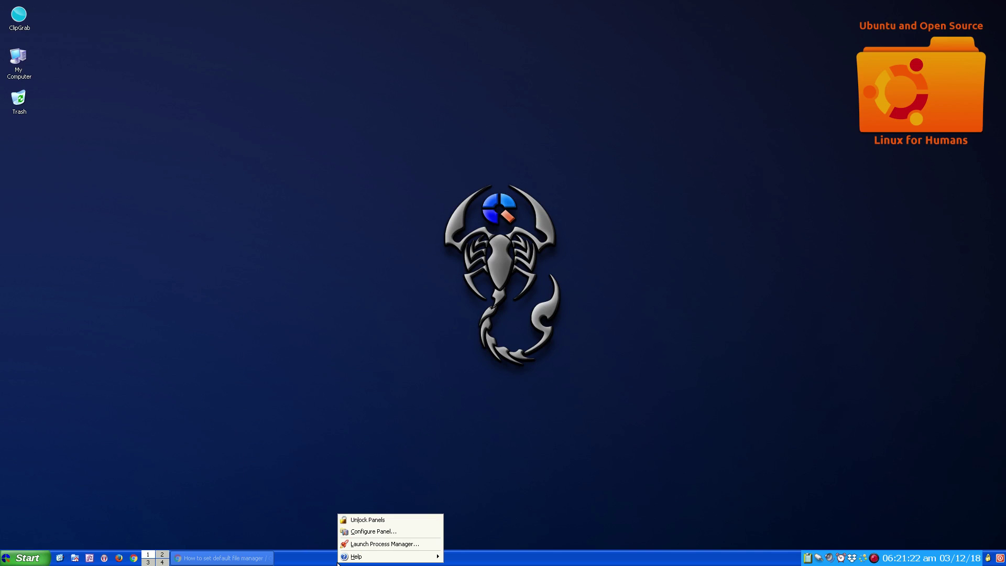
{"action": "left_click", "coordinate": [370, 532]}
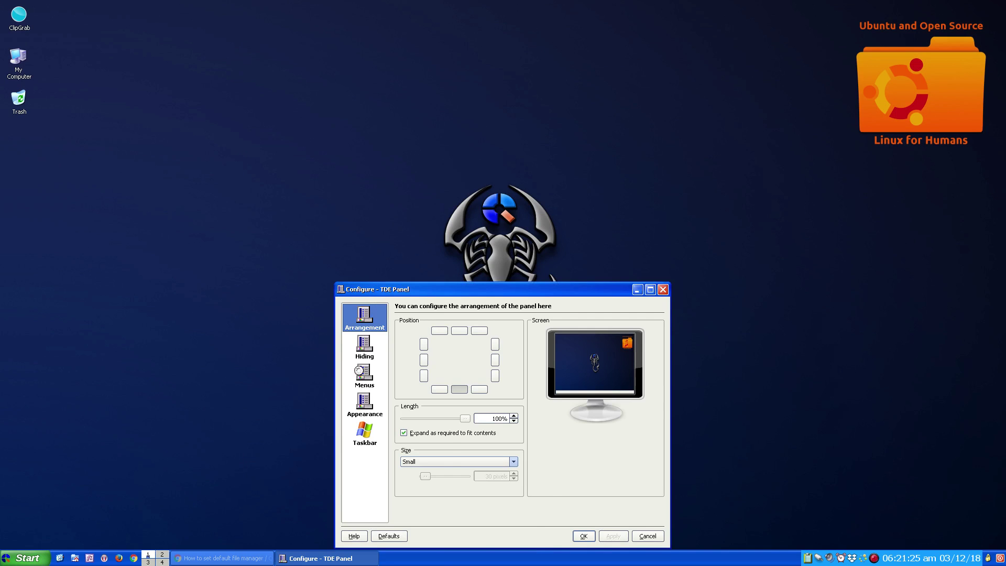
{"action": "left_click", "coordinate": [361, 373]}
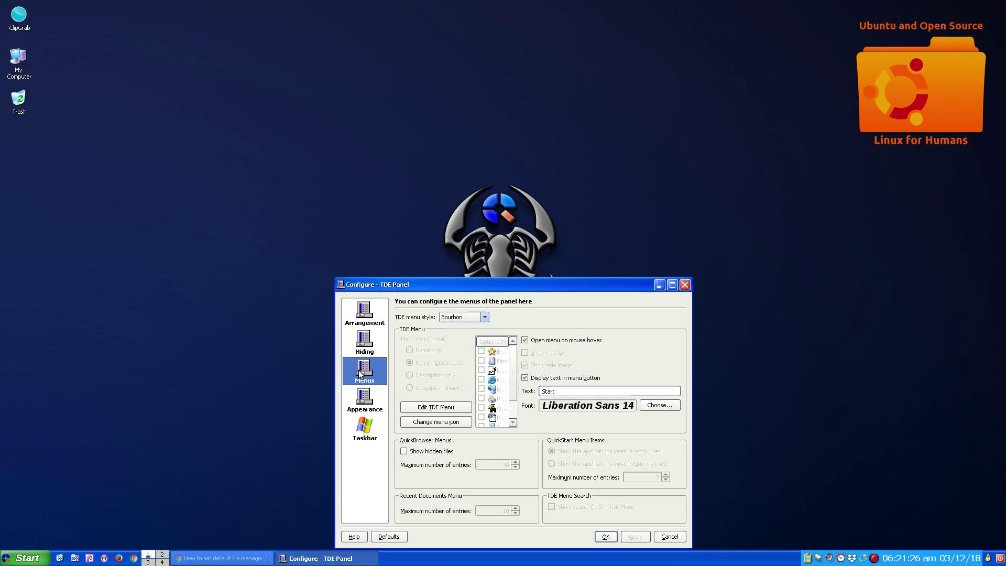
{"action": "left_click", "coordinate": [484, 318]}
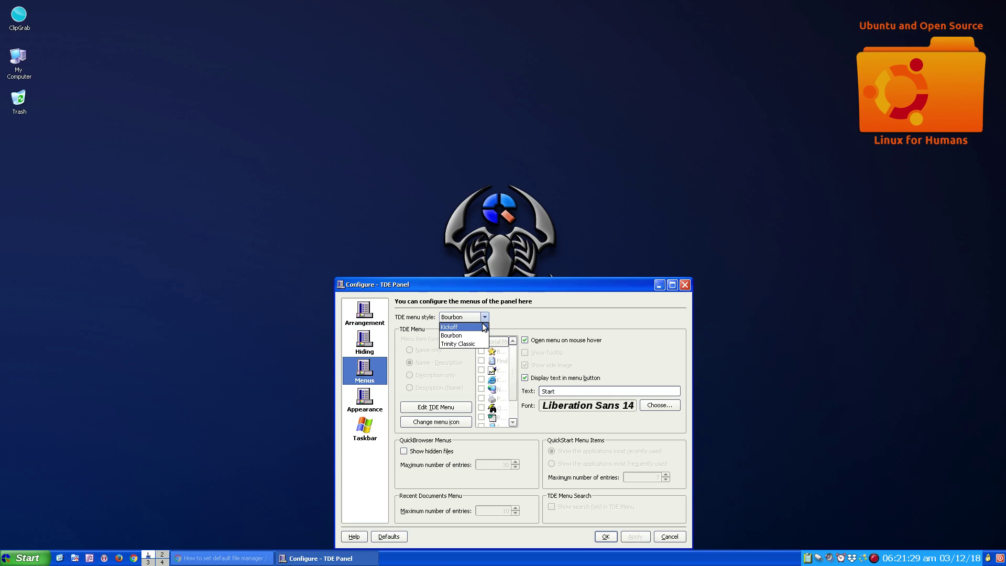
{"action": "left_click", "coordinate": [483, 327]}
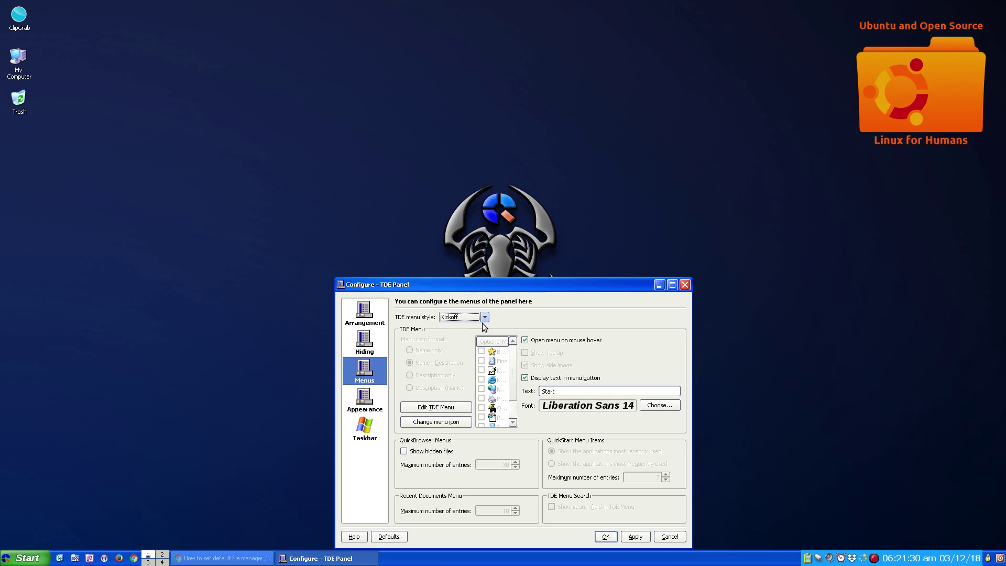
{"action": "left_click", "coordinate": [635, 537]}
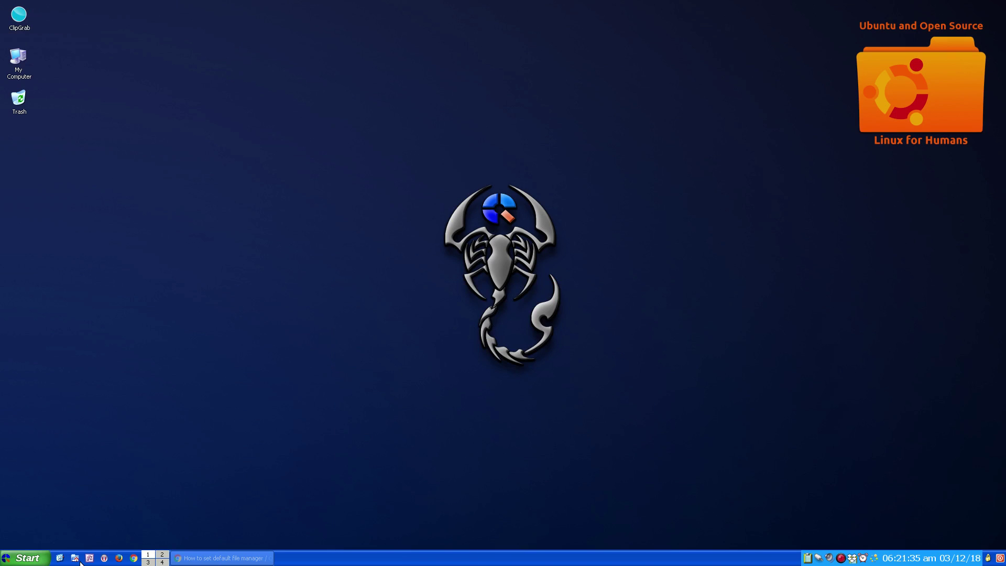
- Open My Documents from Kickoff's Computer tab and close the Dolphin window
{"action": "left_click", "coordinate": [26, 558]}
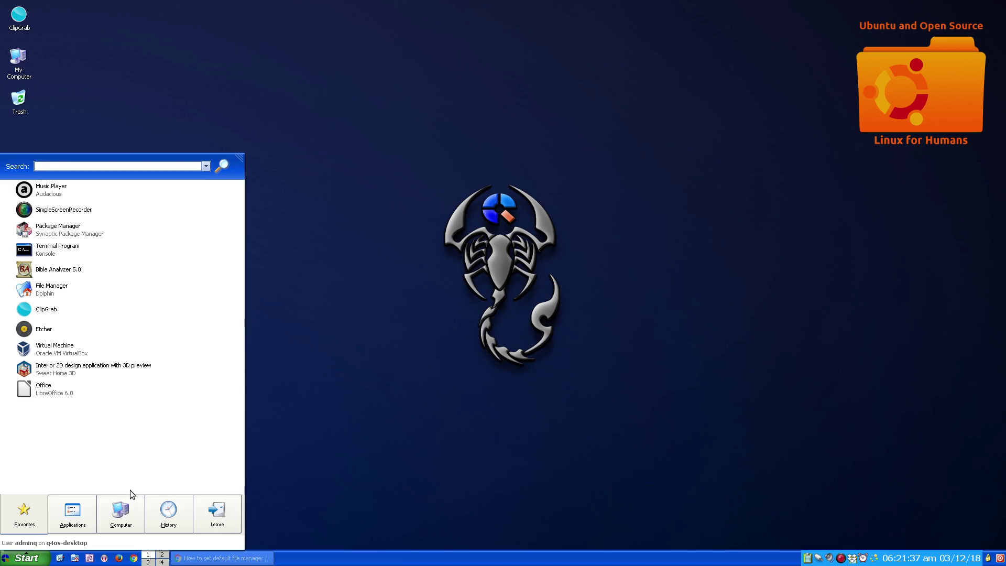
{"action": "left_click", "coordinate": [121, 511]}
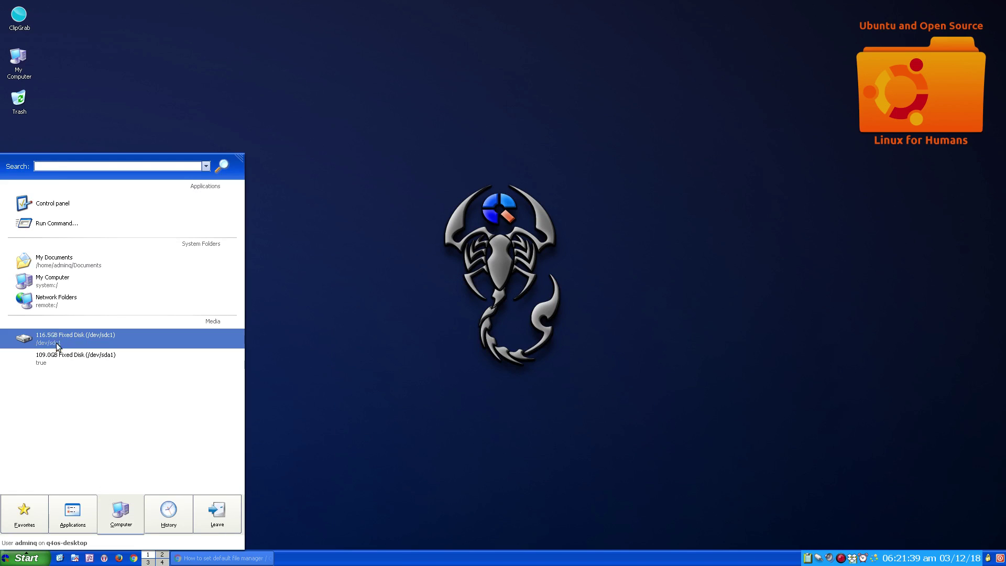
{"action": "left_click", "coordinate": [69, 260]}
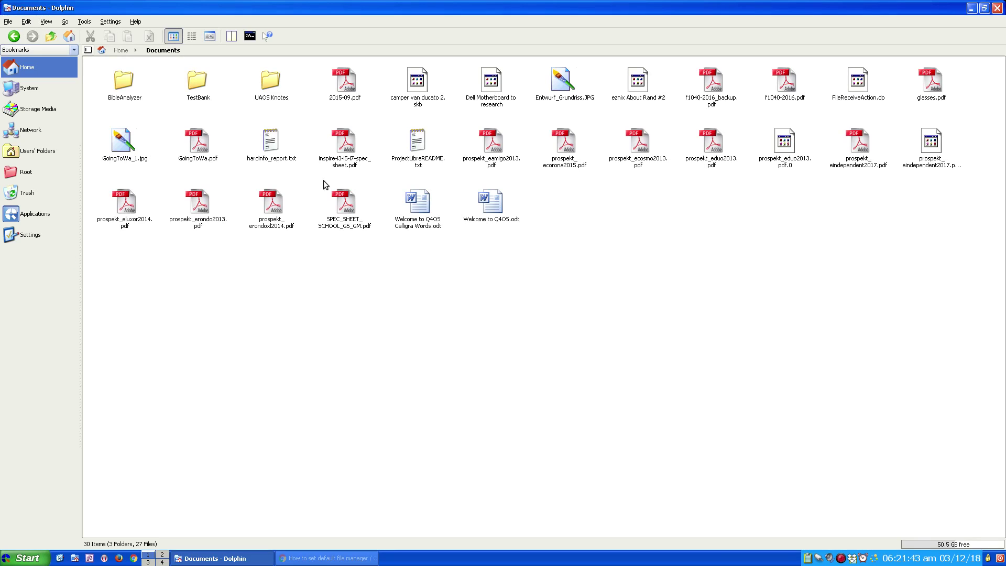
{"action": "left_click", "coordinate": [998, 9]}
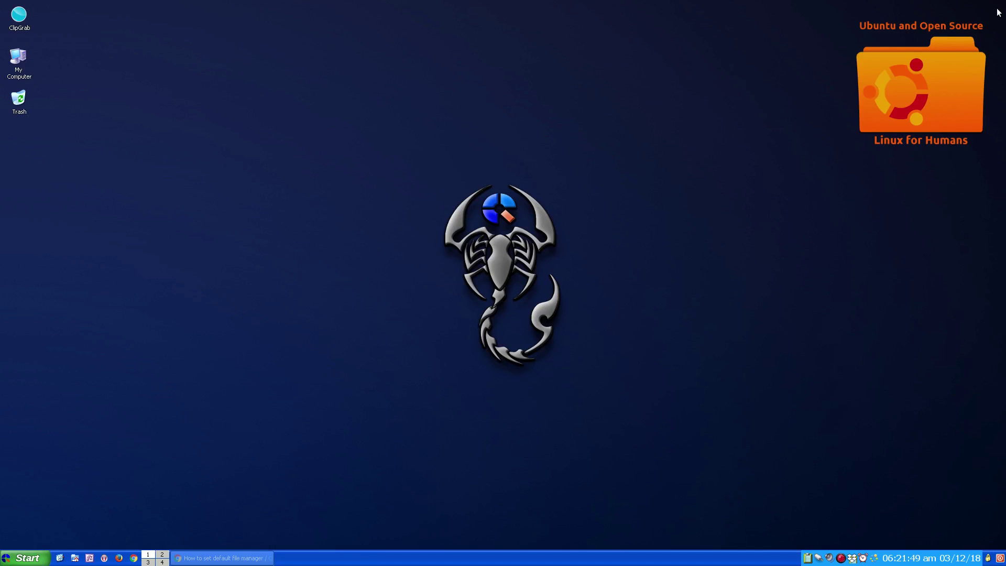
- Open Control panel from Kickoff's Settings submenu and close it
{"action": "left_click", "coordinate": [14, 558]}
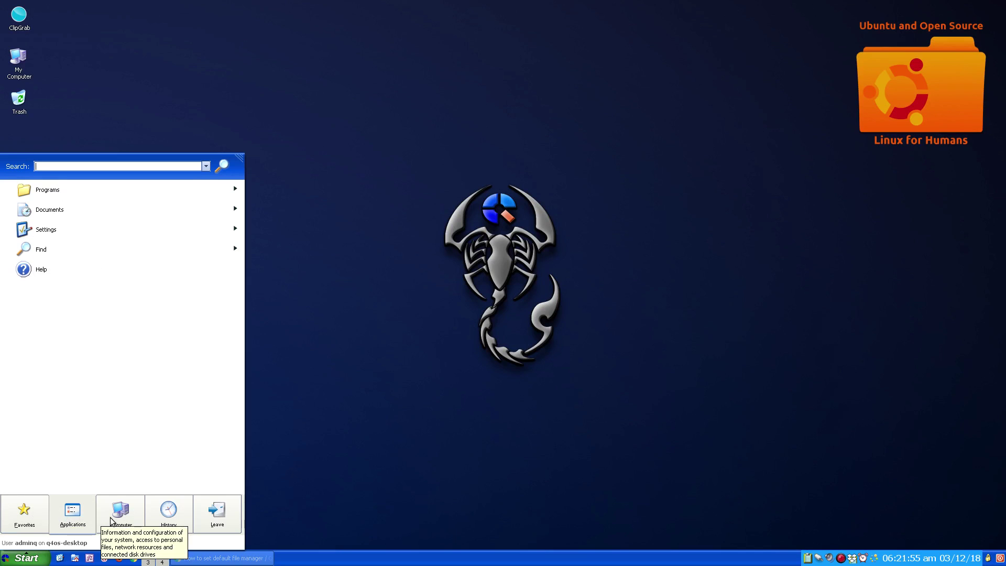
{"action": "left_click", "coordinate": [65, 231]}
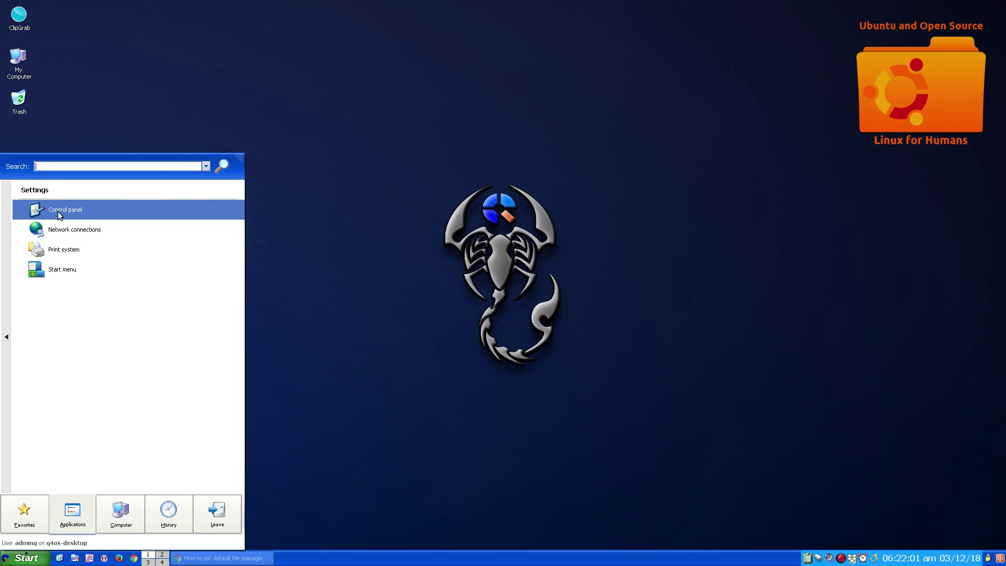
{"action": "left_click", "coordinate": [58, 211]}
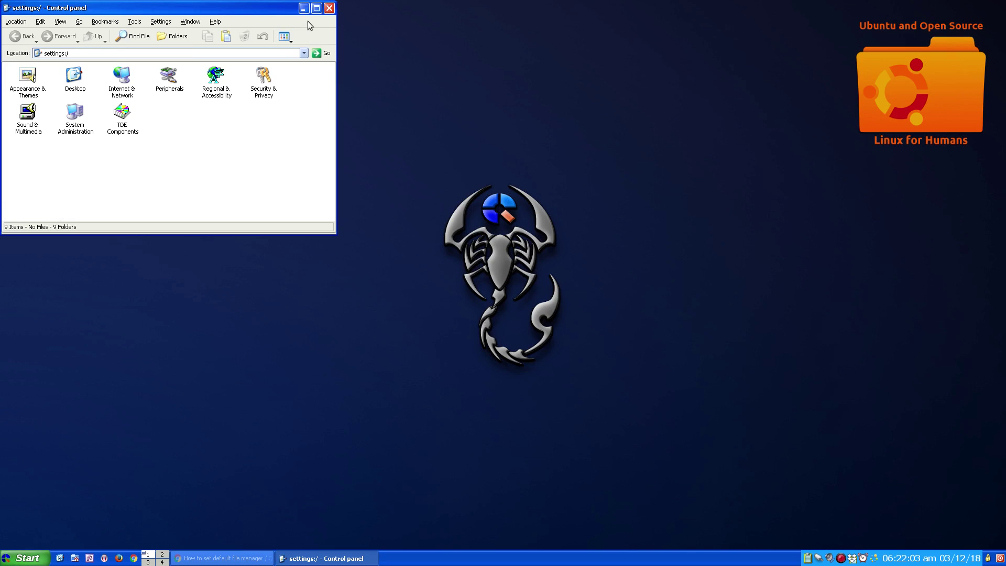
{"action": "left_click", "coordinate": [329, 9]}
- Reopen My Documents from Kickoff, close it, and right-click the taskbar panel
{"action": "left_click", "coordinate": [23, 557]}
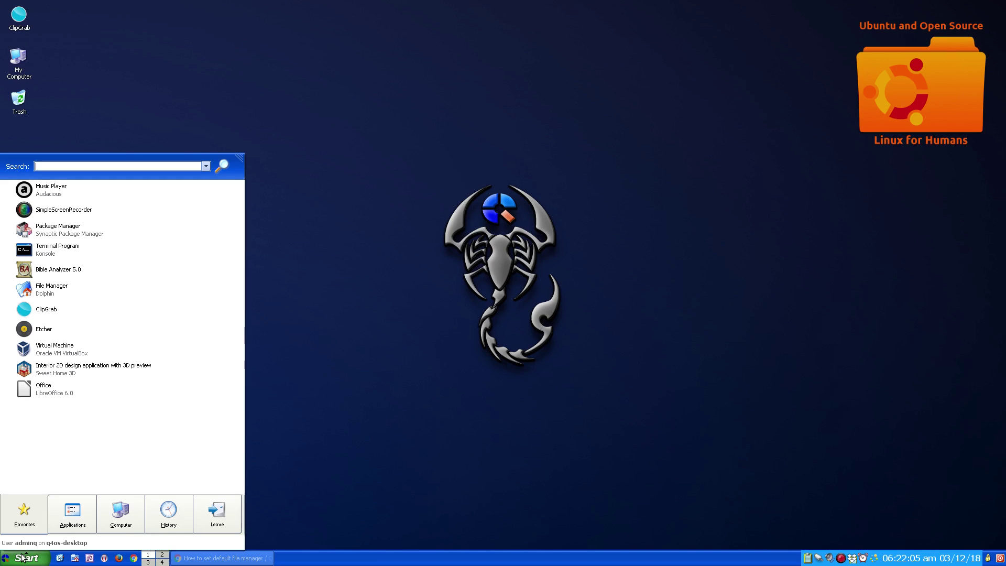
{"action": "left_click", "coordinate": [113, 530]}
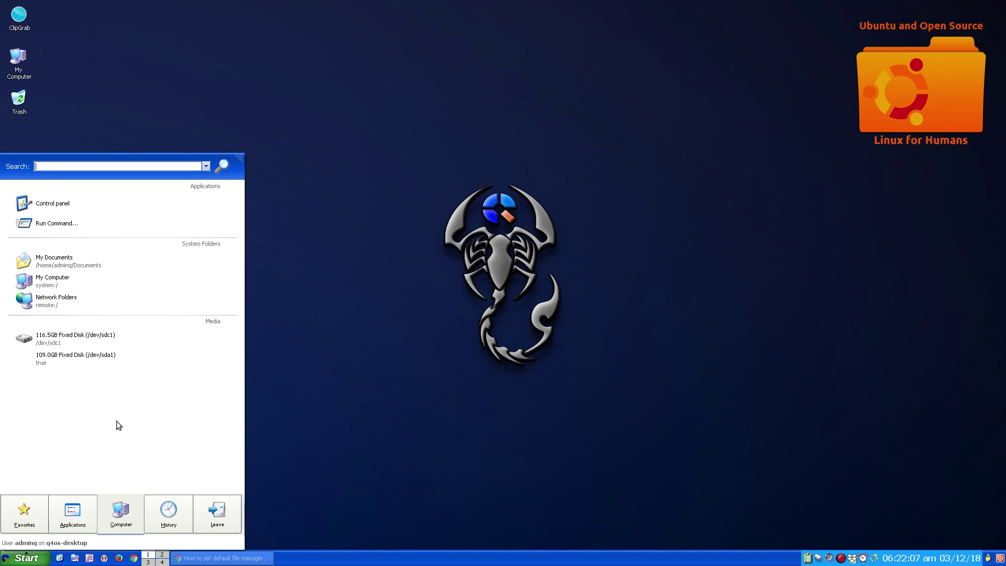
{"action": "left_click", "coordinate": [105, 266]}
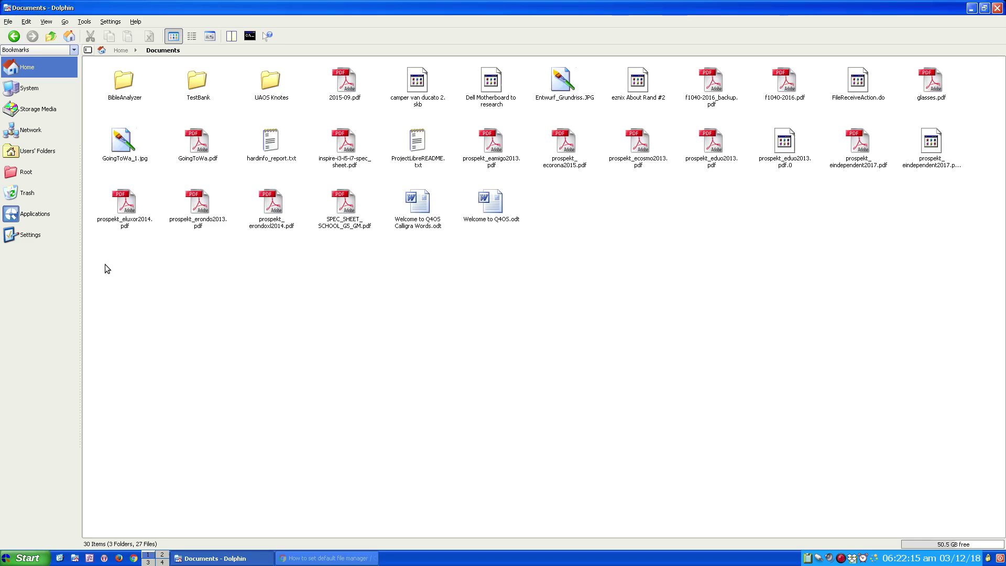
{"action": "left_click", "coordinate": [999, 9]}
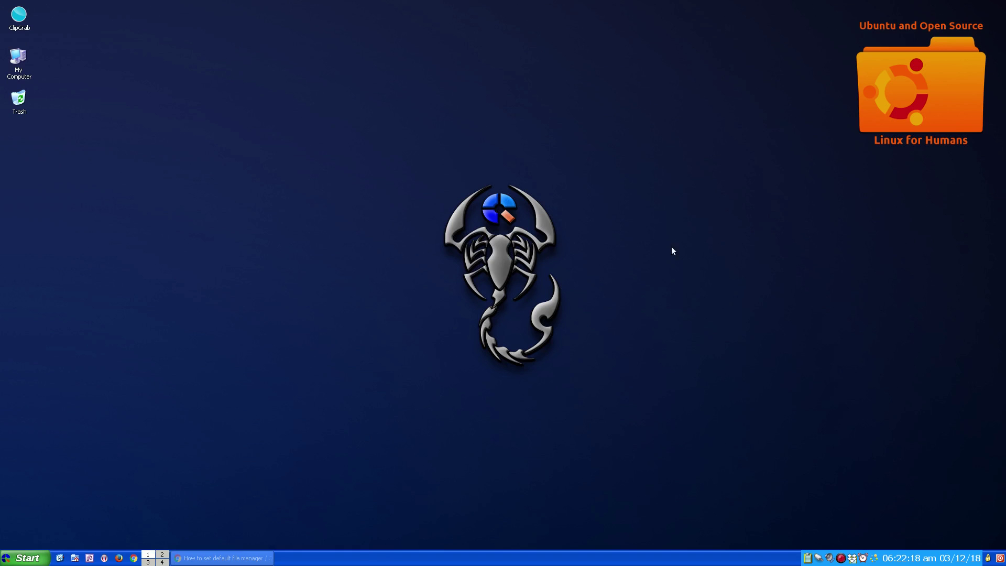
{"action": "right_click", "coordinate": [315, 561]}
- Choose Trinity Classic as the TDE menu style under Configure Panel > Menus and apply
{"action": "left_click", "coordinate": [322, 527]}
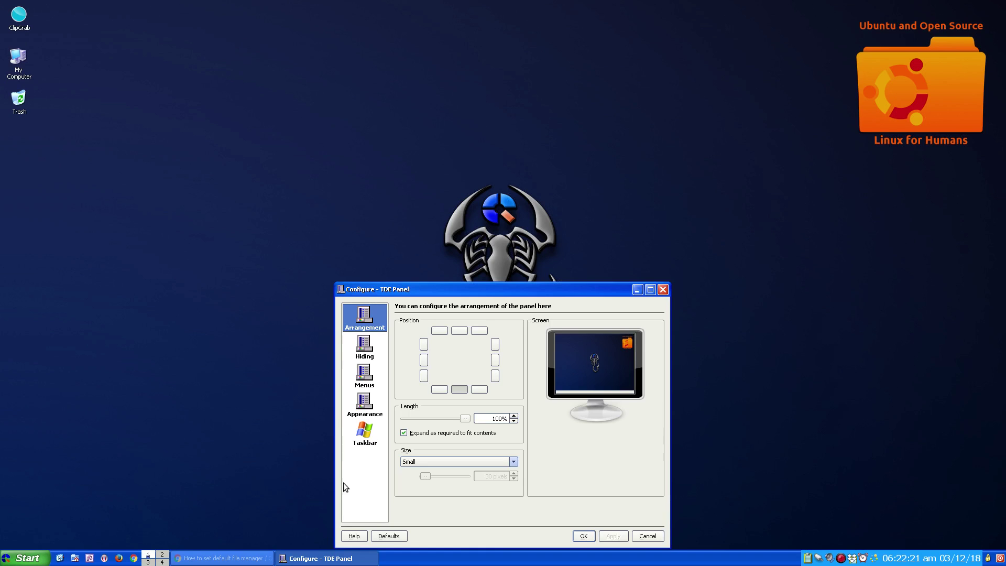
{"action": "left_click", "coordinate": [367, 375]}
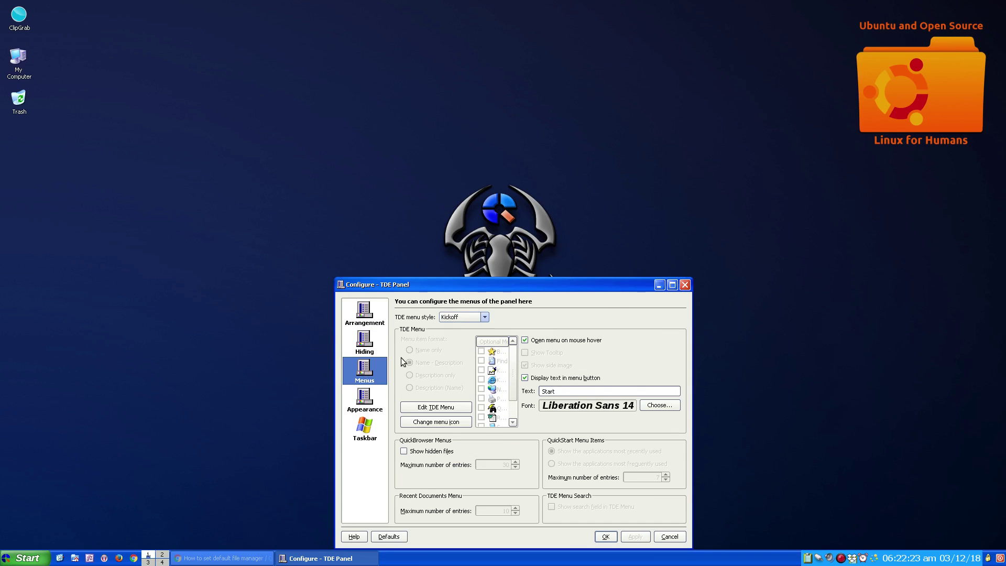
{"action": "left_click", "coordinate": [485, 317]}
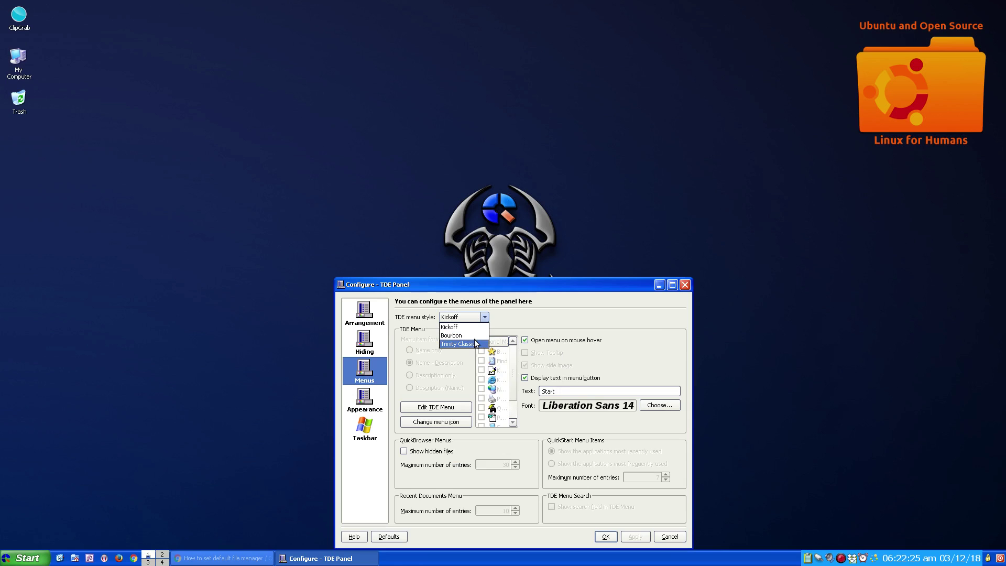
{"action": "left_click", "coordinate": [458, 335]}
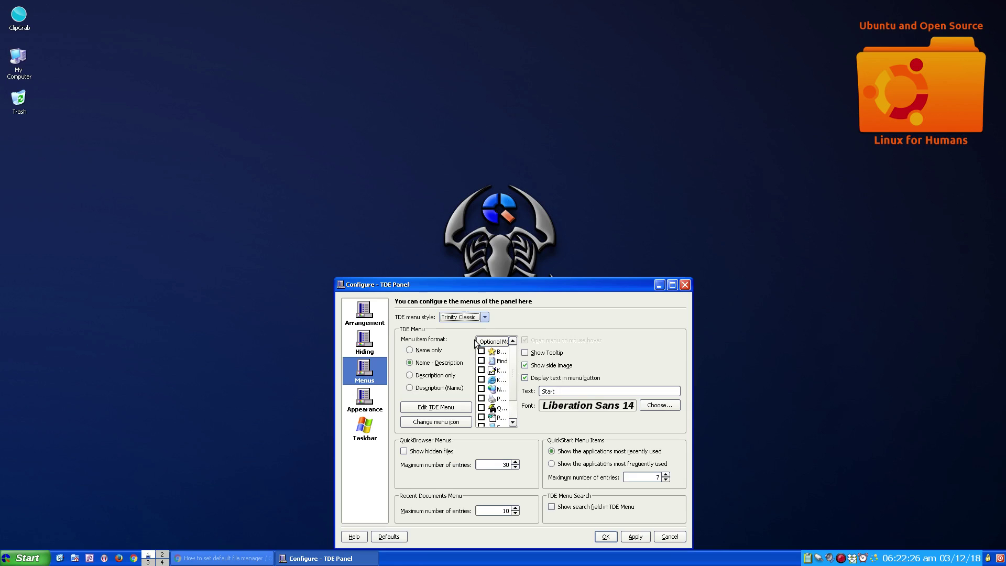
{"action": "left_click", "coordinate": [636, 536]}
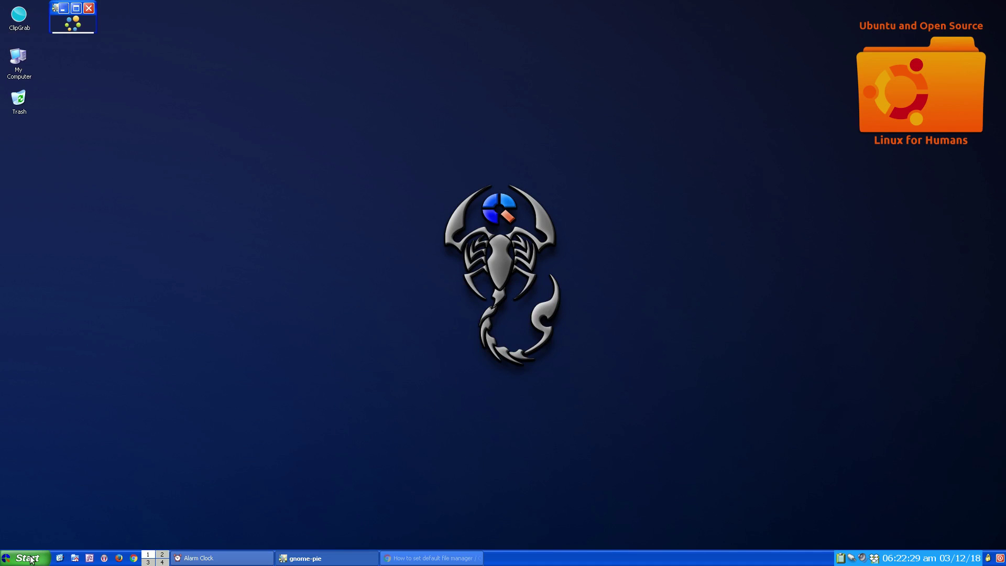
- Dismiss the desktop right-click menus and bring up the Trinity Classic start menu
{"action": "right_click", "coordinate": [255, 431]}
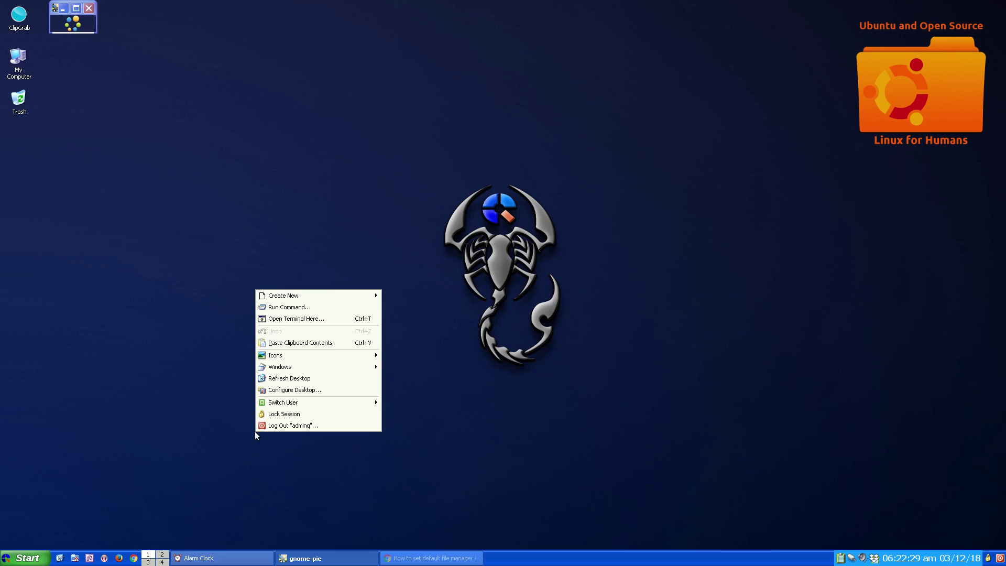
{"action": "left_click", "coordinate": [17, 563]}
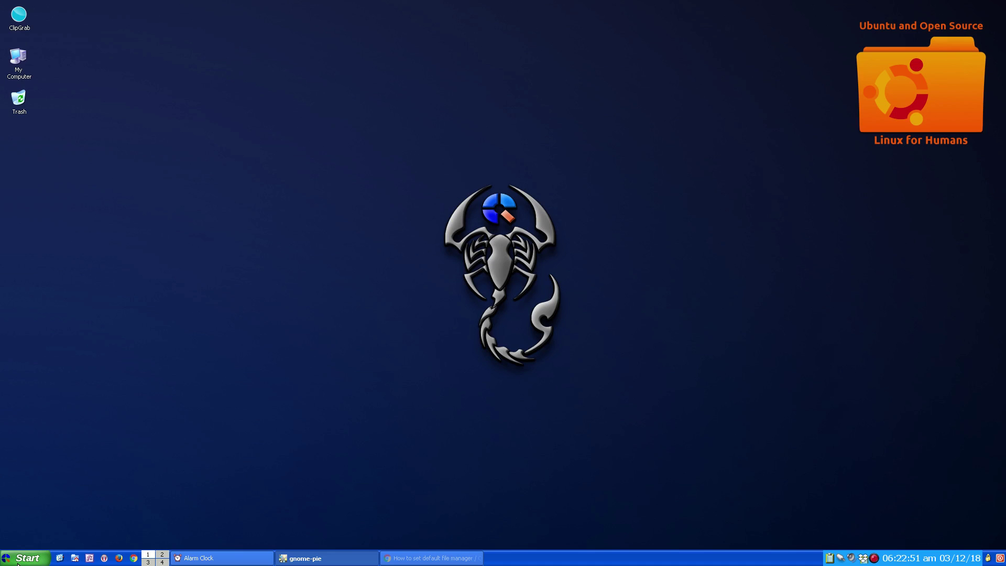
{"action": "right_click", "coordinate": [28, 505]}
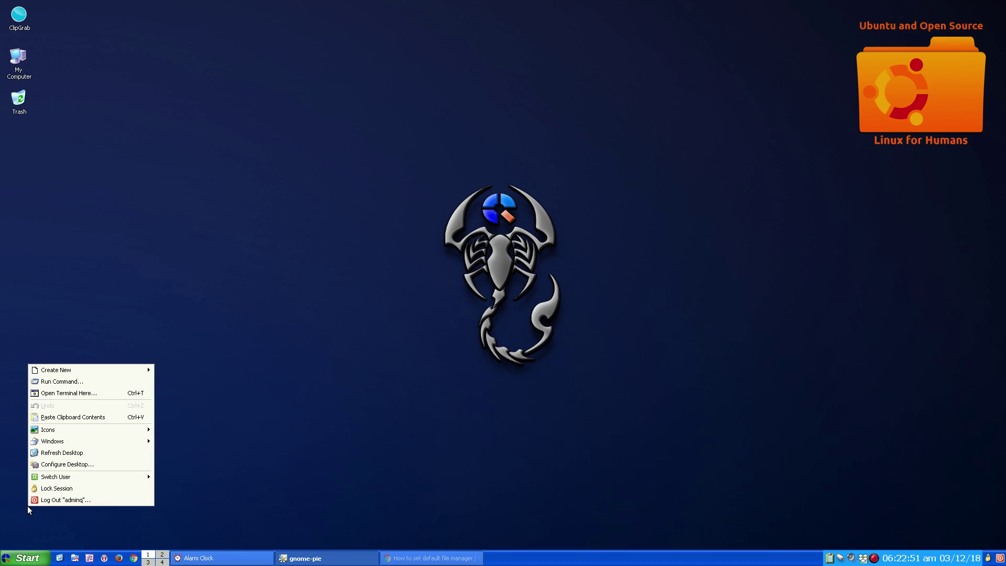
{"action": "right_click", "coordinate": [34, 516]}
{"action": "left_click", "coordinate": [21, 560]}
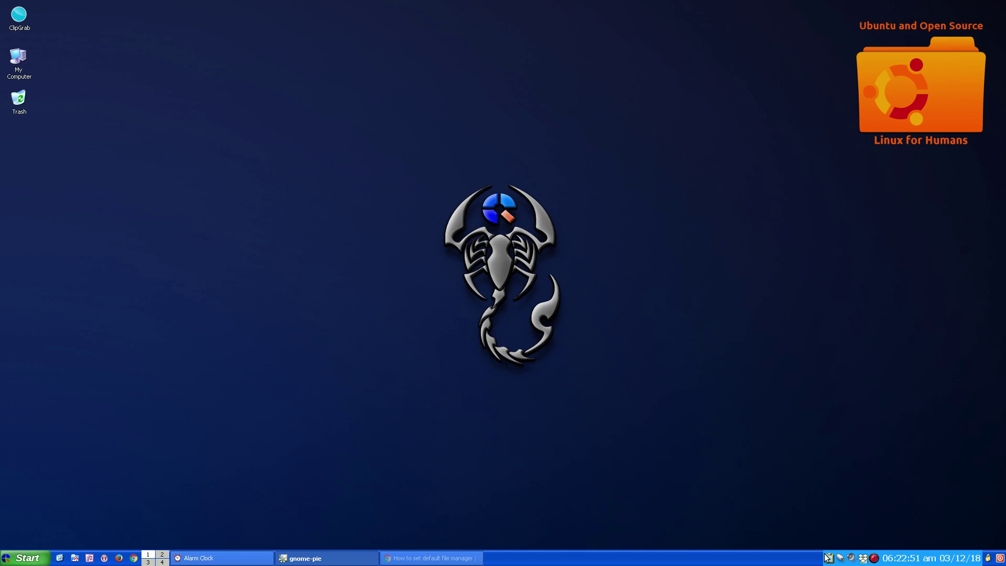
{"action": "right_click", "coordinate": [874, 558]}
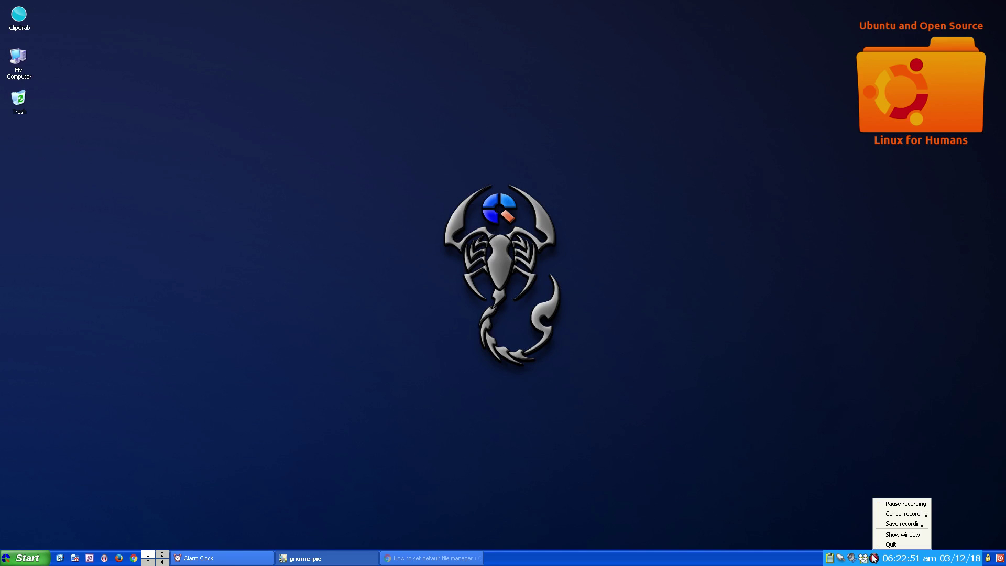
{"action": "left_click", "coordinate": [891, 504]}
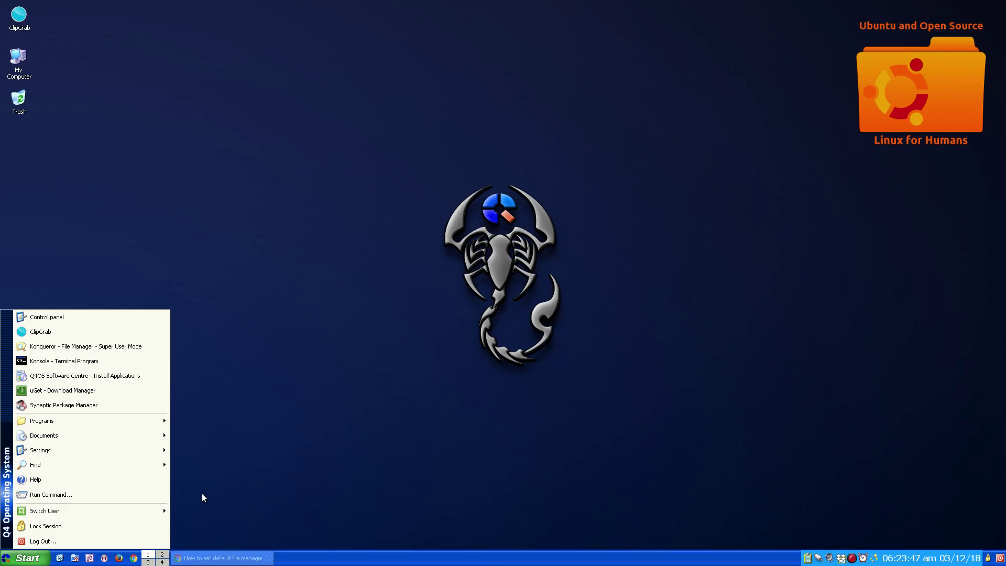
- Open Documents from the classic menu twice, closing each Konqueror window that appears
{"action": "mouse_move", "coordinate": [88, 451]}
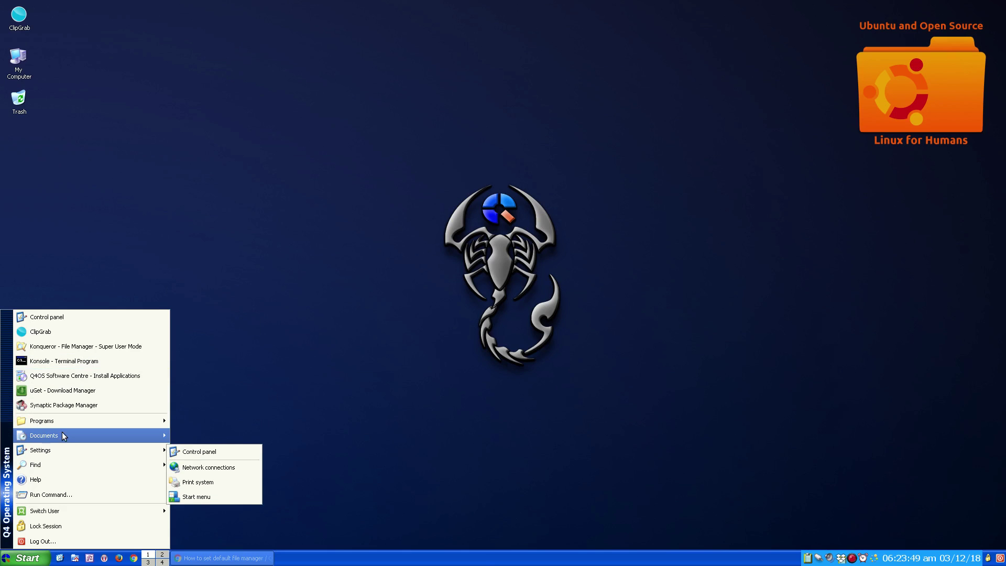
{"action": "mouse_move", "coordinate": [61, 419]}
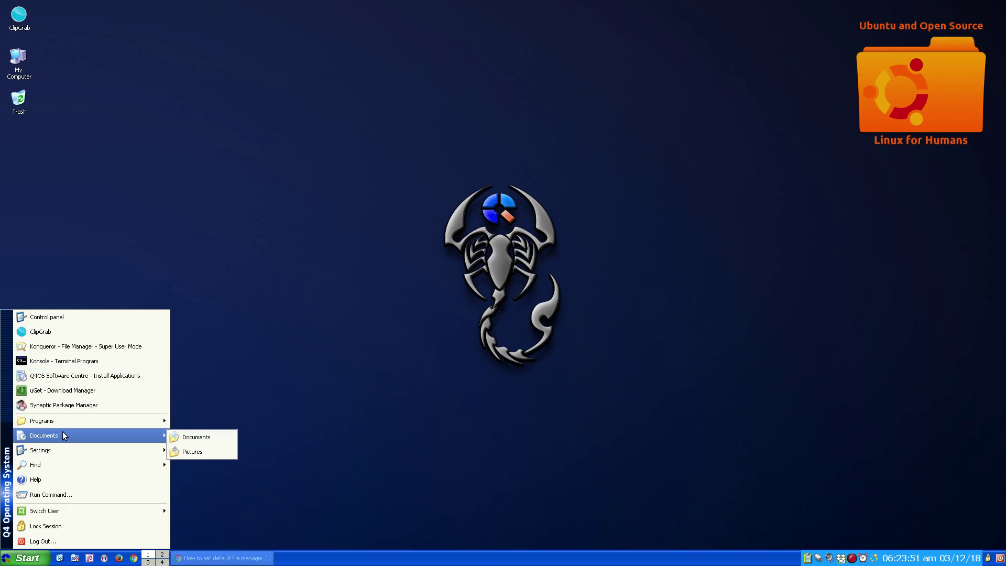
{"action": "left_click", "coordinate": [183, 441]}
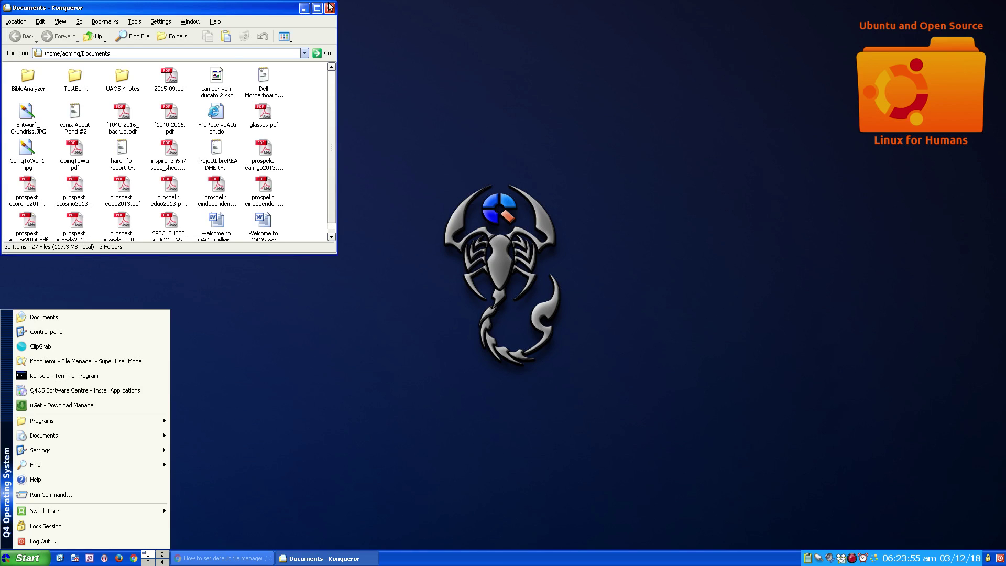
{"action": "left_click", "coordinate": [329, 7]}
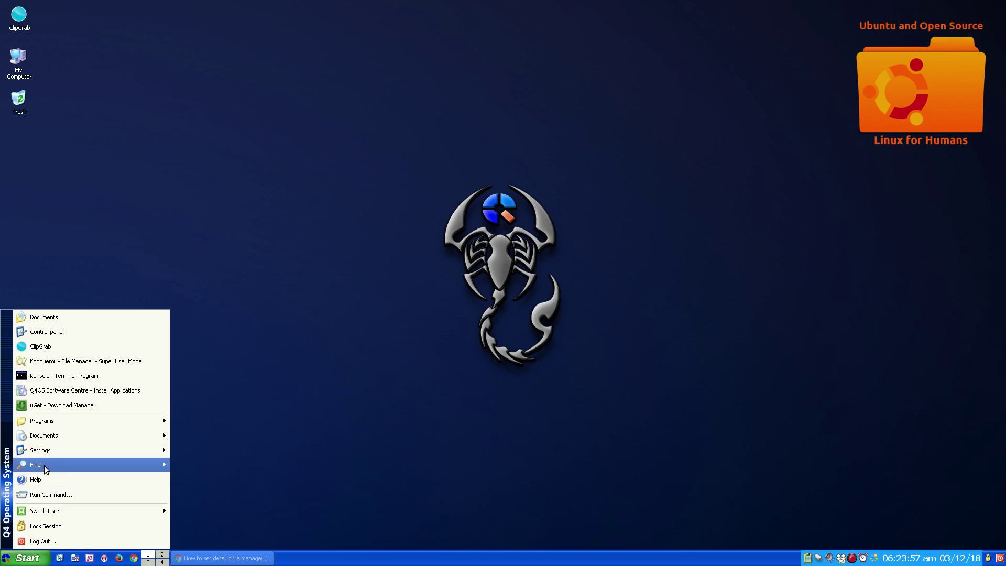
{"action": "mouse_move", "coordinate": [49, 424]}
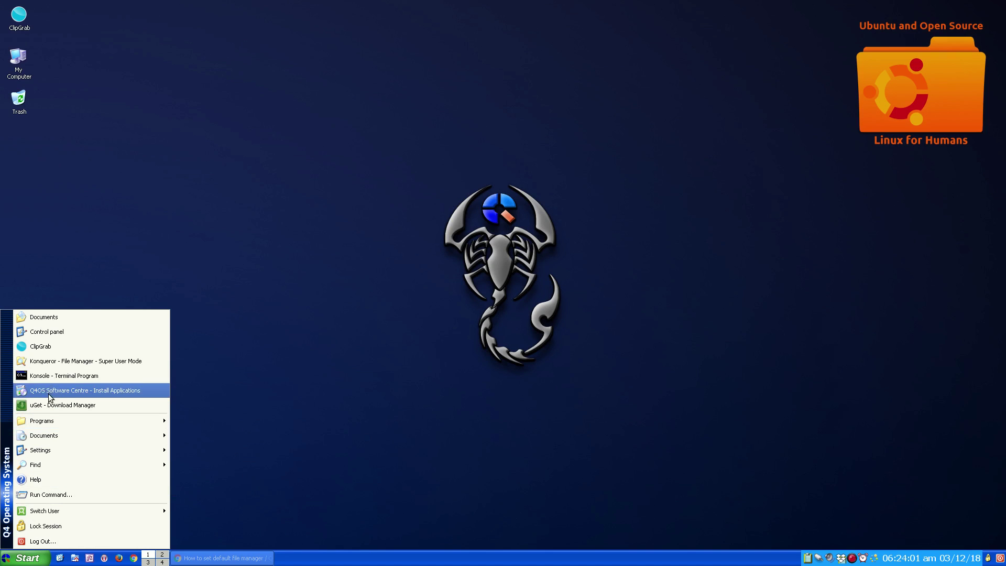
{"action": "left_click", "coordinate": [46, 317]}
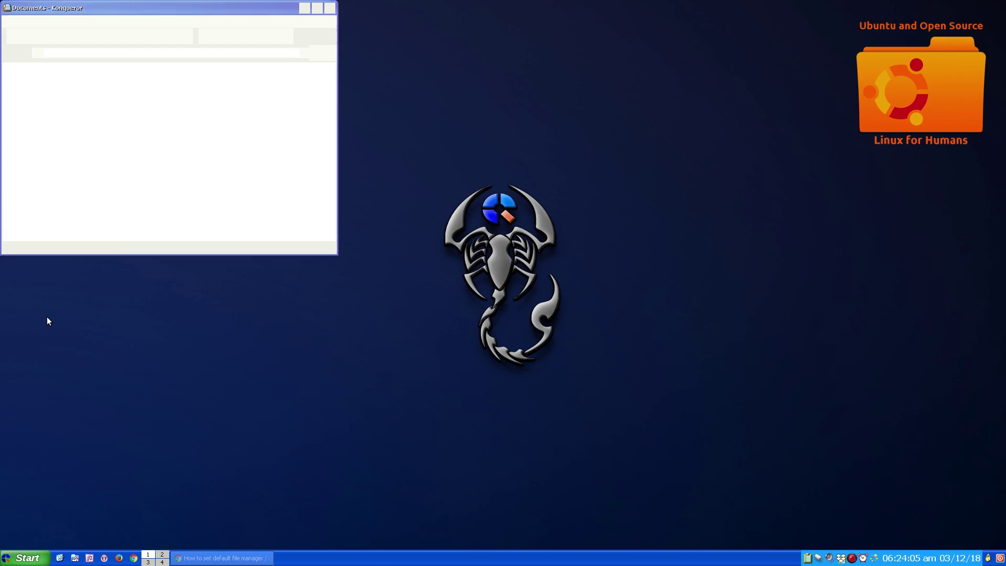
{"action": "left_click", "coordinate": [330, 8]}
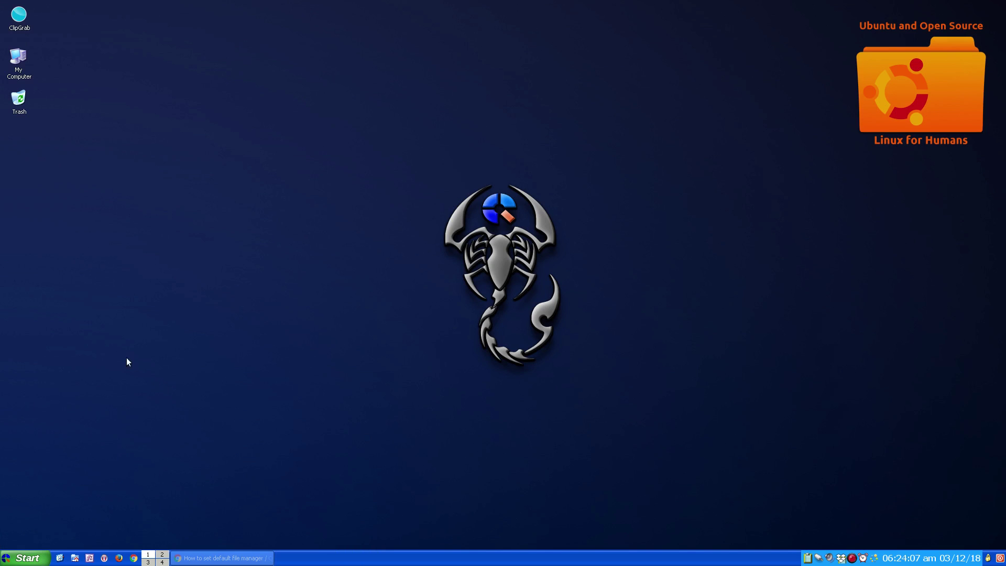
- Reopen Documents from the Start menu two more times, closing Konqueror each time, then right-click the panel
{"action": "left_click", "coordinate": [29, 559]}
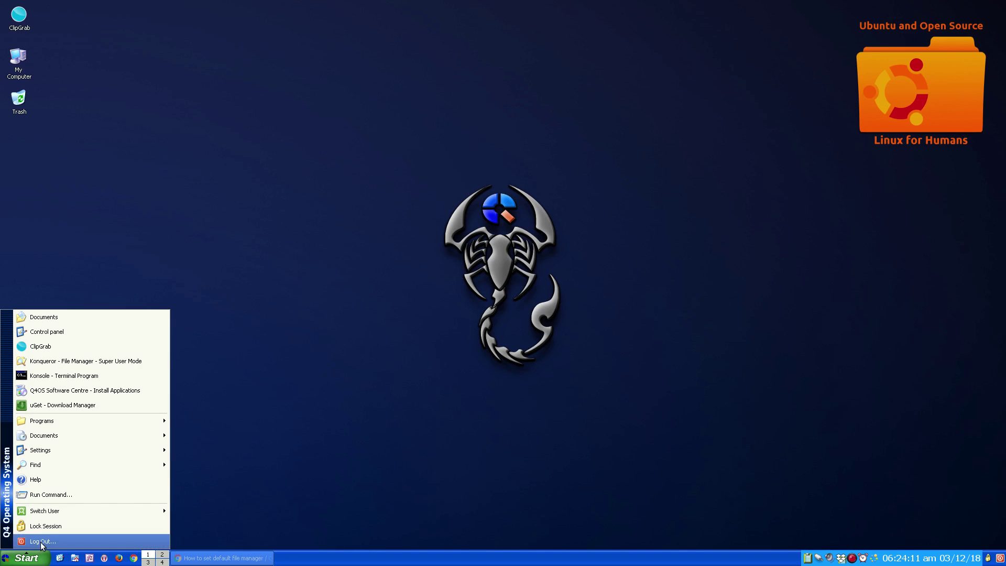
{"action": "mouse_move", "coordinate": [59, 466]}
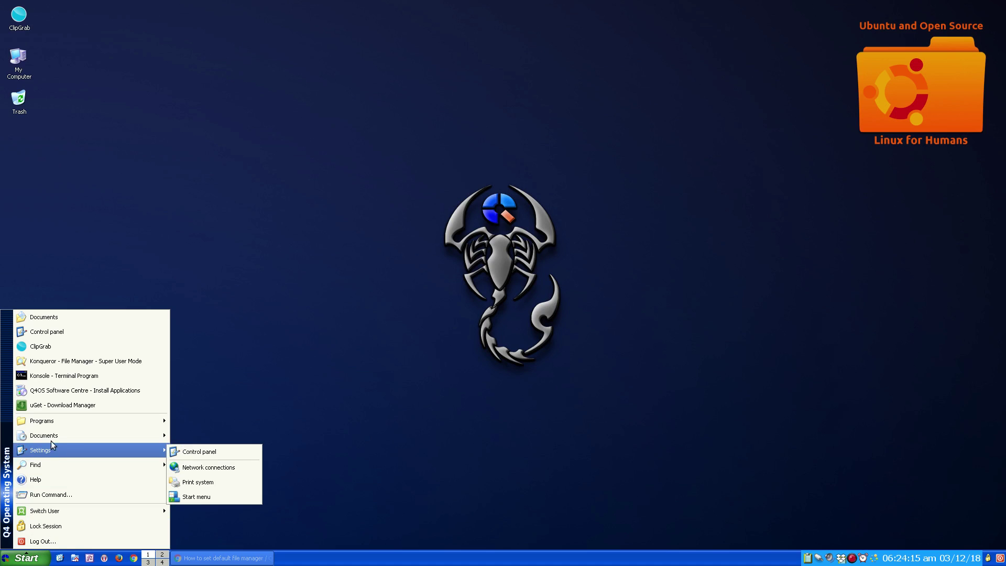
{"action": "left_click", "coordinate": [62, 318]}
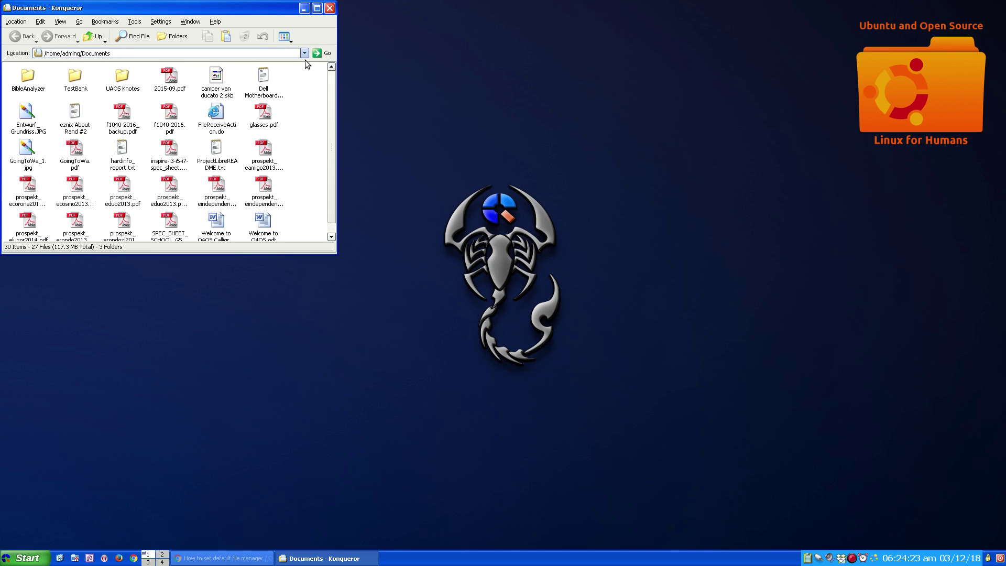
{"action": "left_click", "coordinate": [329, 8]}
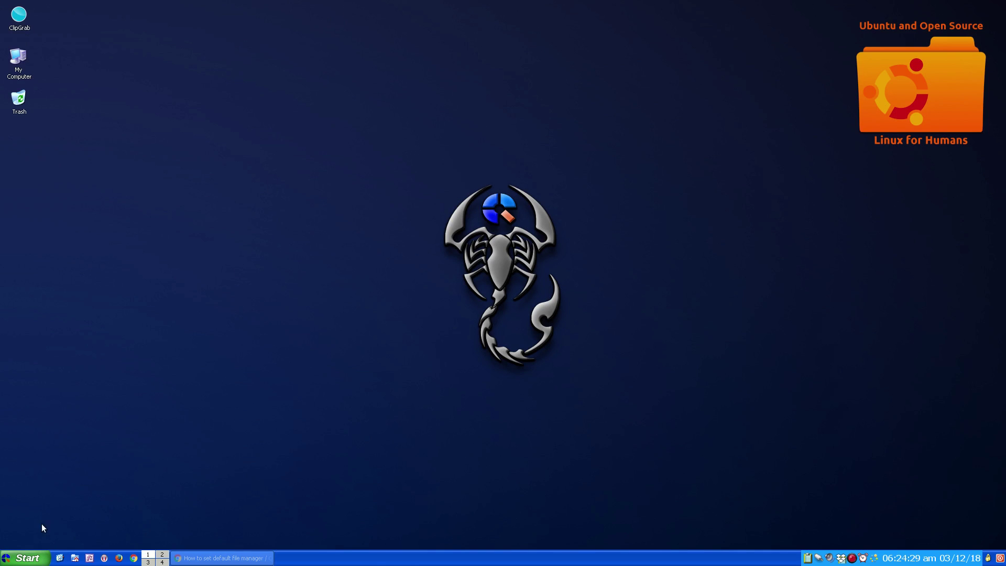
{"action": "left_click", "coordinate": [35, 559]}
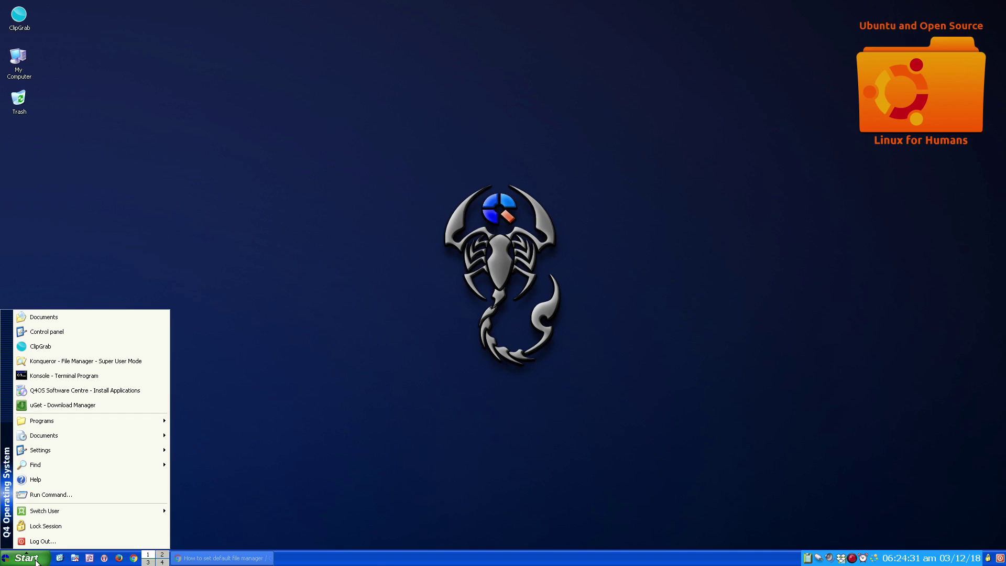
{"action": "mouse_move", "coordinate": [44, 437]}
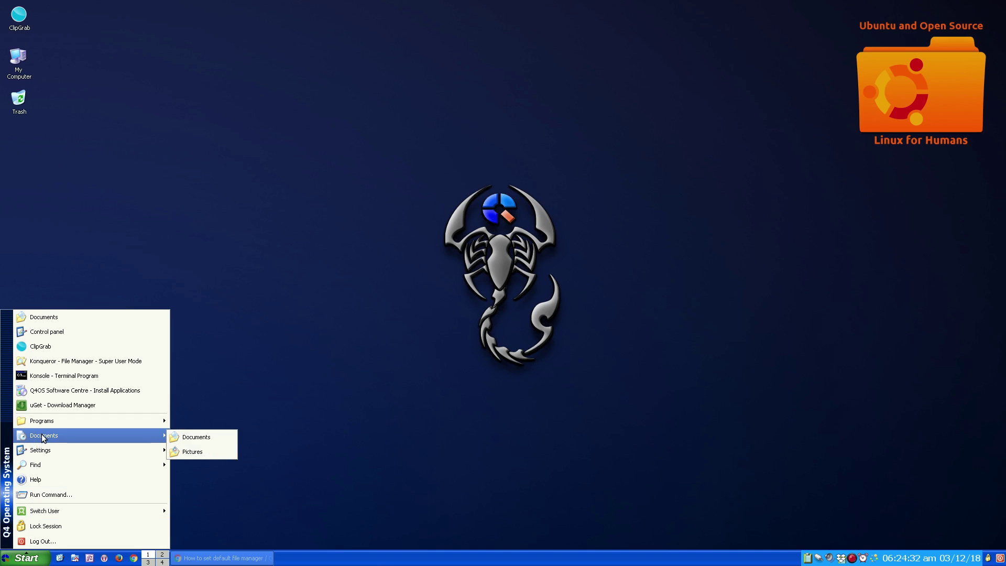
{"action": "left_click", "coordinate": [194, 438]}
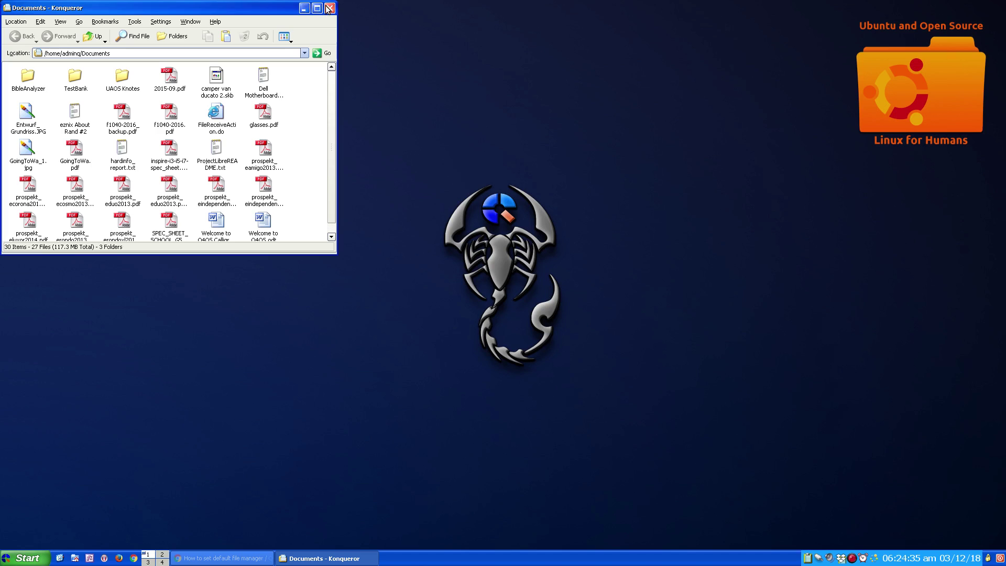
{"action": "left_click", "coordinate": [329, 9]}
{"action": "right_click", "coordinate": [394, 558]}
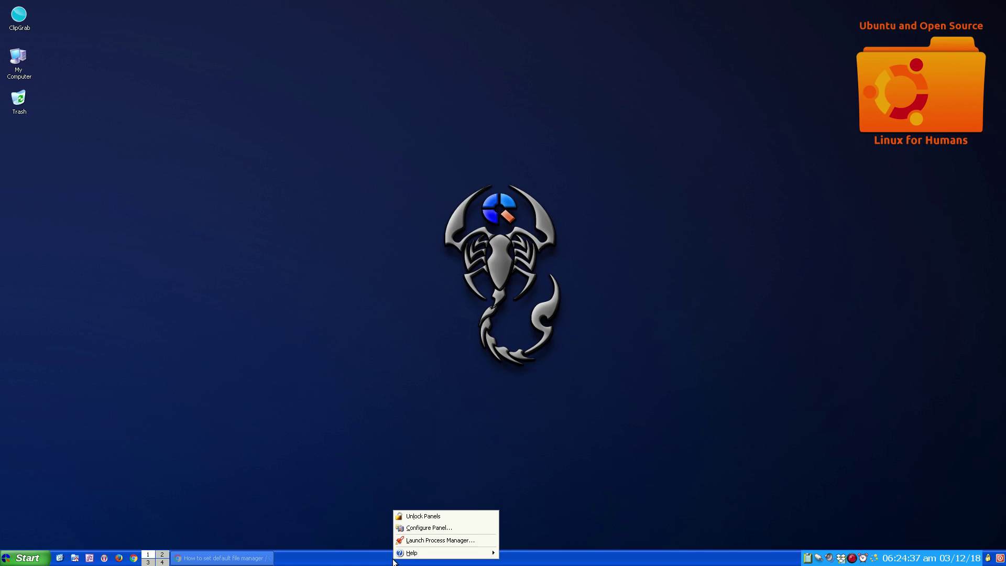
- Apply the Bourbon TDE menu style in Configure Panel's Menus, then restore the Chrome forum thread
{"action": "left_click", "coordinate": [413, 532]}
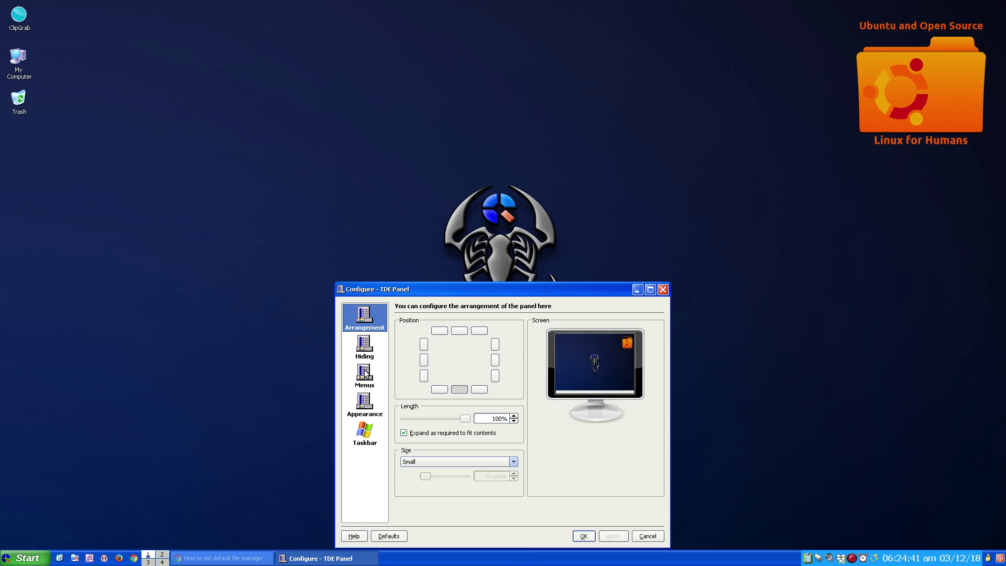
{"action": "left_click", "coordinate": [365, 373]}
{"action": "left_click", "coordinate": [485, 317]}
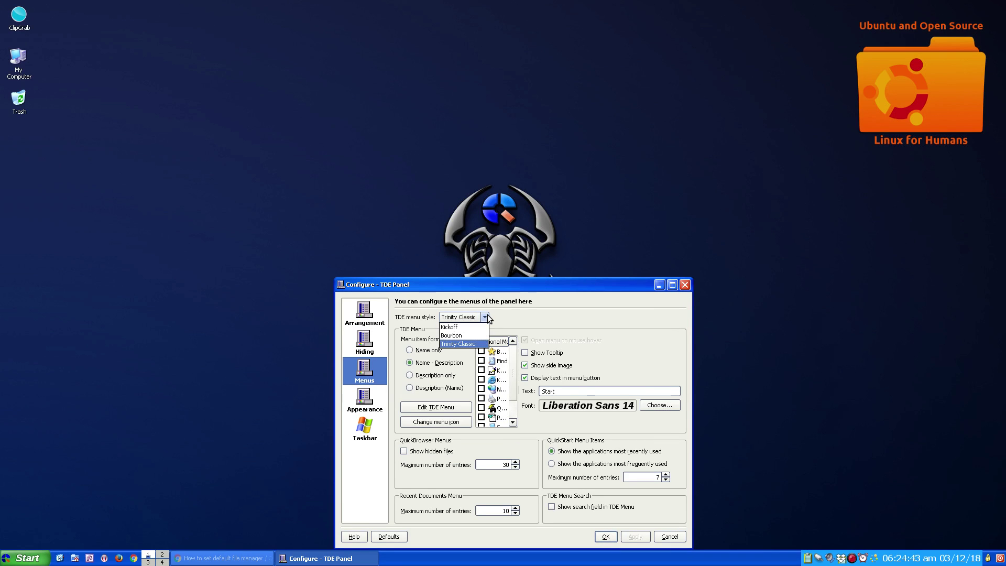
{"action": "left_click", "coordinate": [476, 335]}
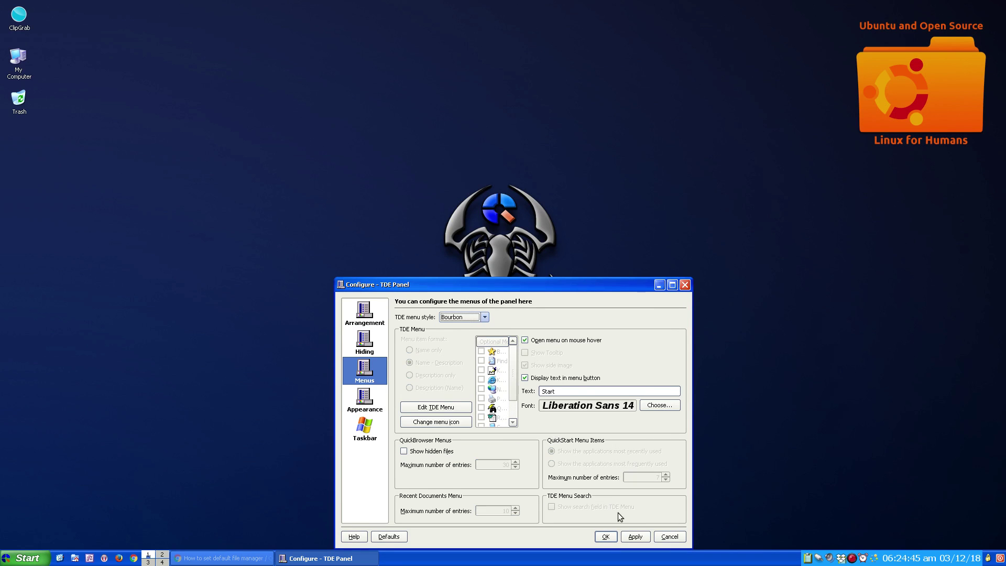
{"action": "left_click", "coordinate": [635, 536]}
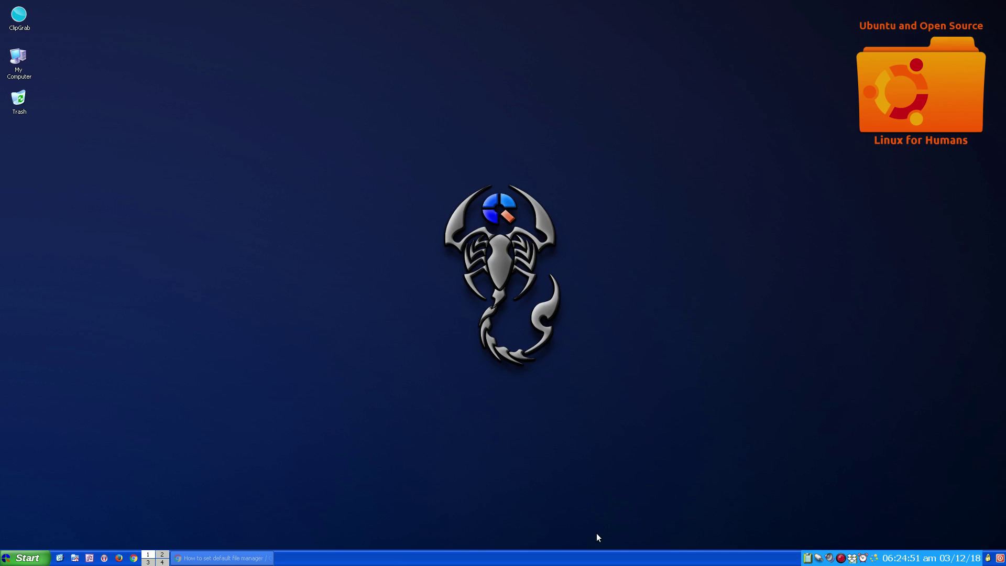
{"action": "left_click", "coordinate": [257, 559]}
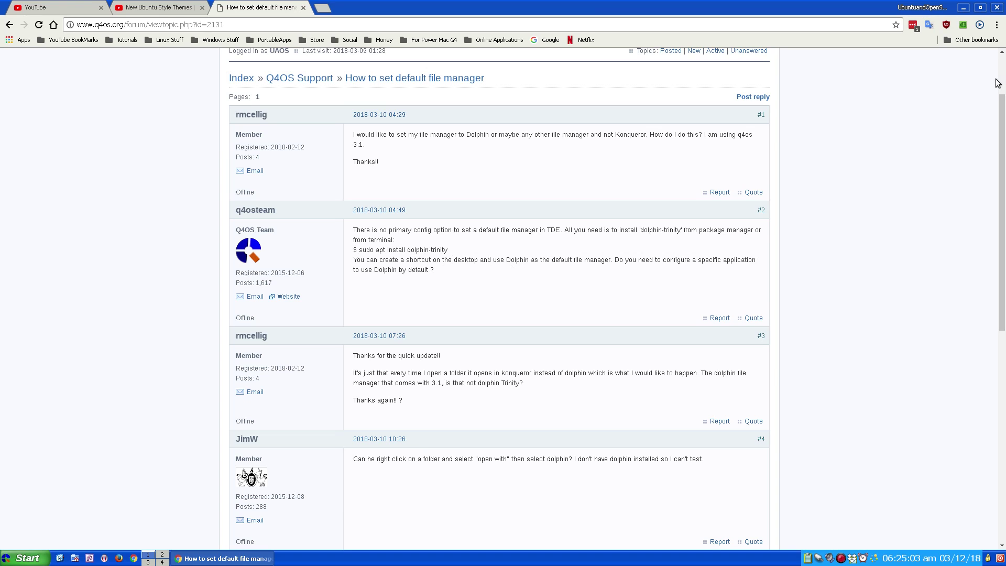
- Minimize the Chrome window showing the default file manager forum thread
{"action": "left_click", "coordinate": [963, 8]}
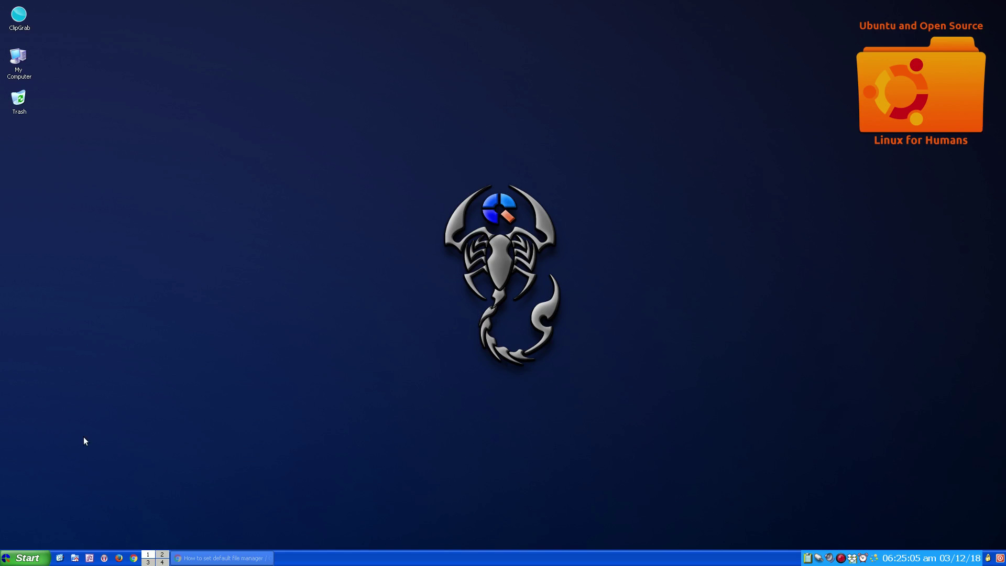
{"action": "left_click", "coordinate": [34, 560]}
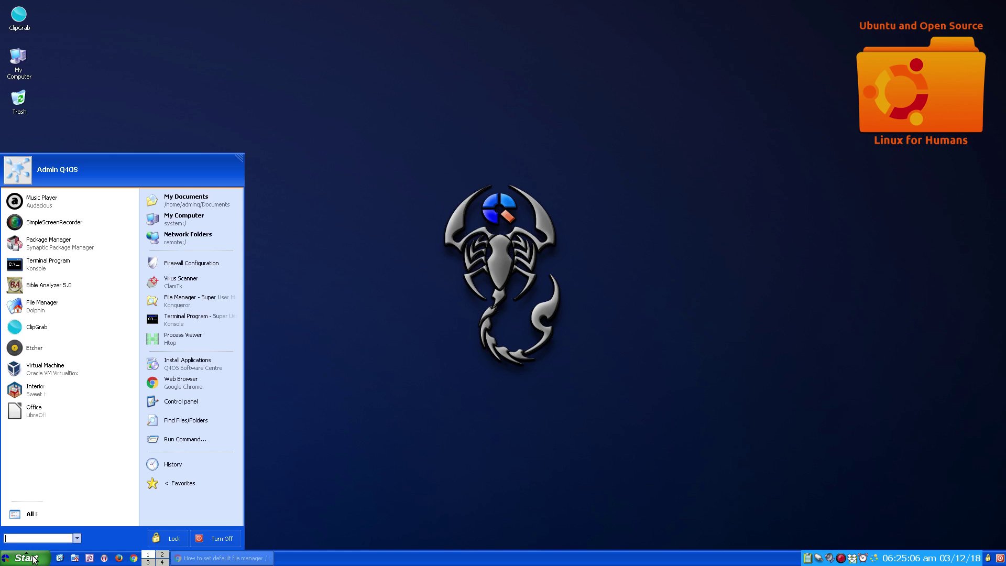
{"action": "left_click", "coordinate": [174, 205]}
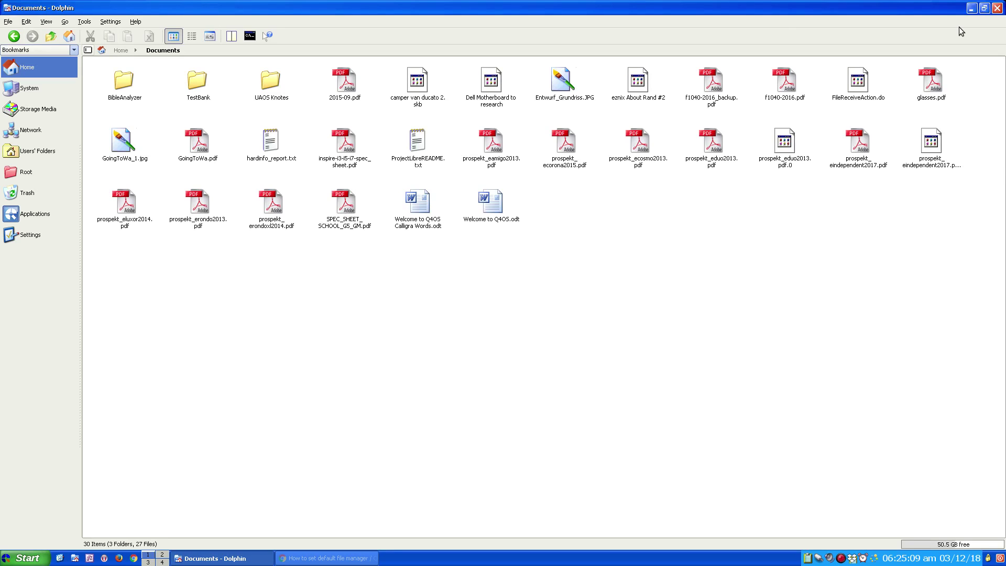
{"action": "left_click", "coordinate": [998, 8]}
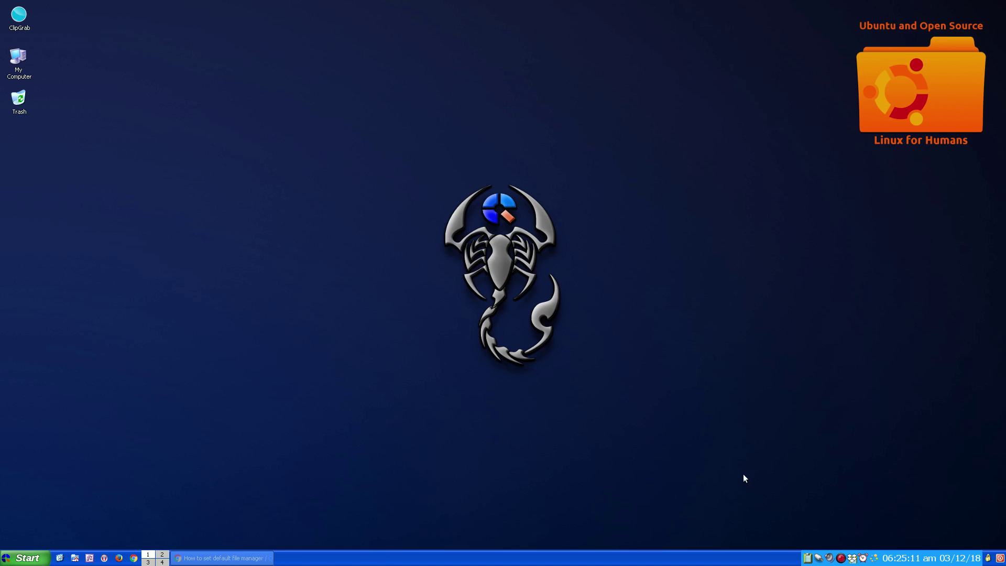